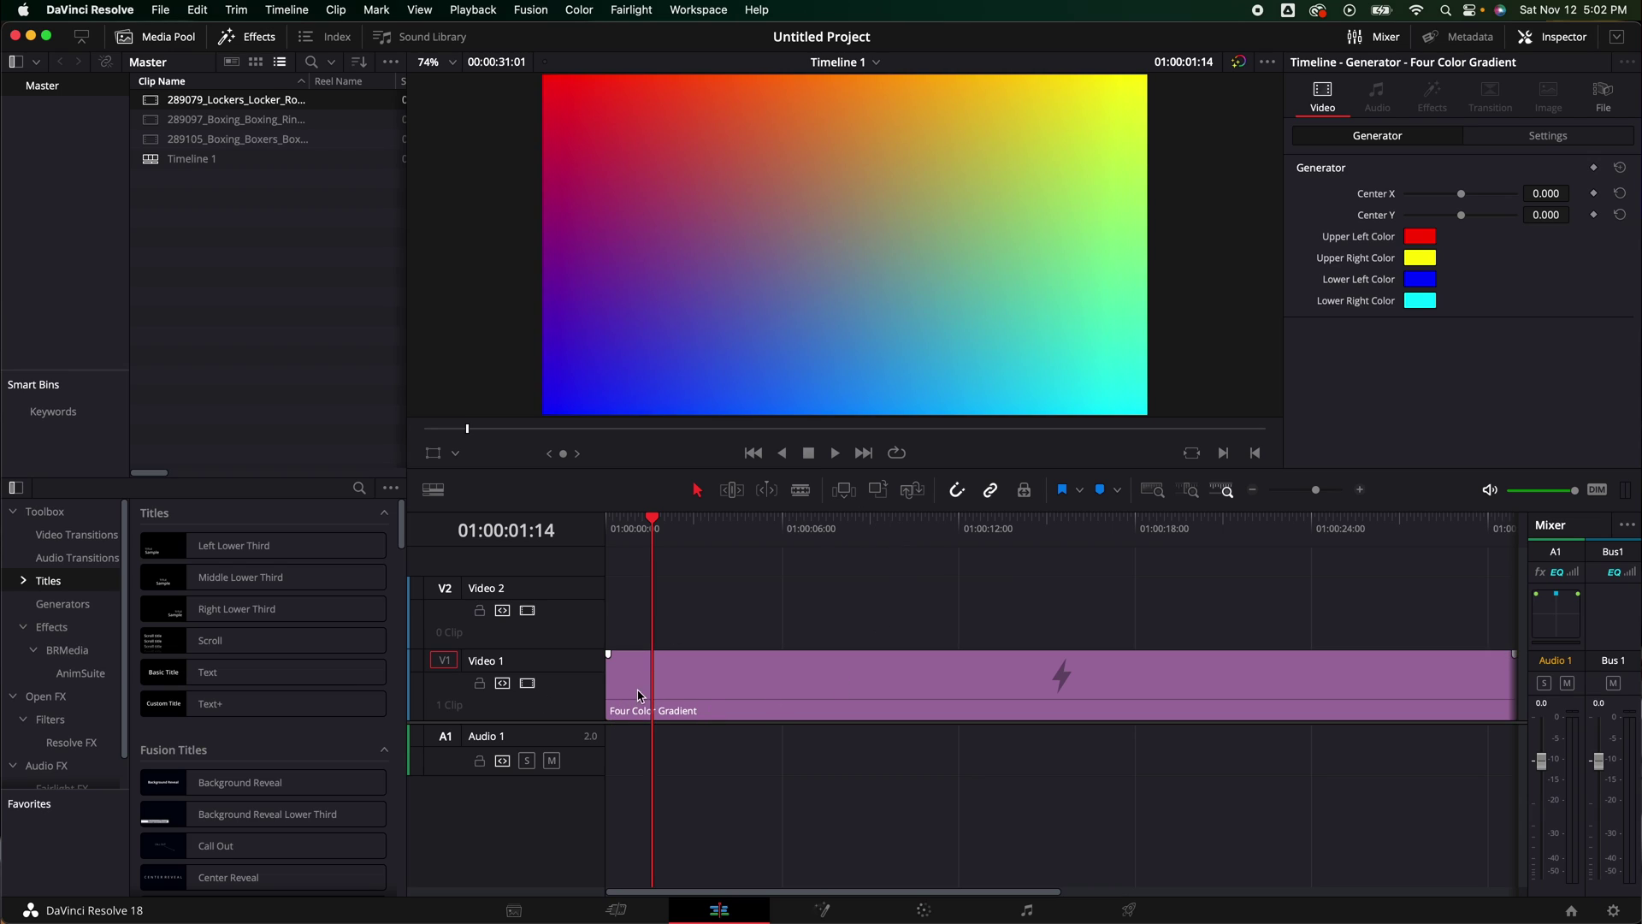
Add a Text+ title to Video 2 above the gradient near the timeline's start and review its text settings
{"action": "left_click_drag", "start_coordinate": [256, 703], "coordinate": [632, 616]}
{"action": "left_click", "coordinate": [658, 531]}
{"action": "left_click", "coordinate": [664, 590]}
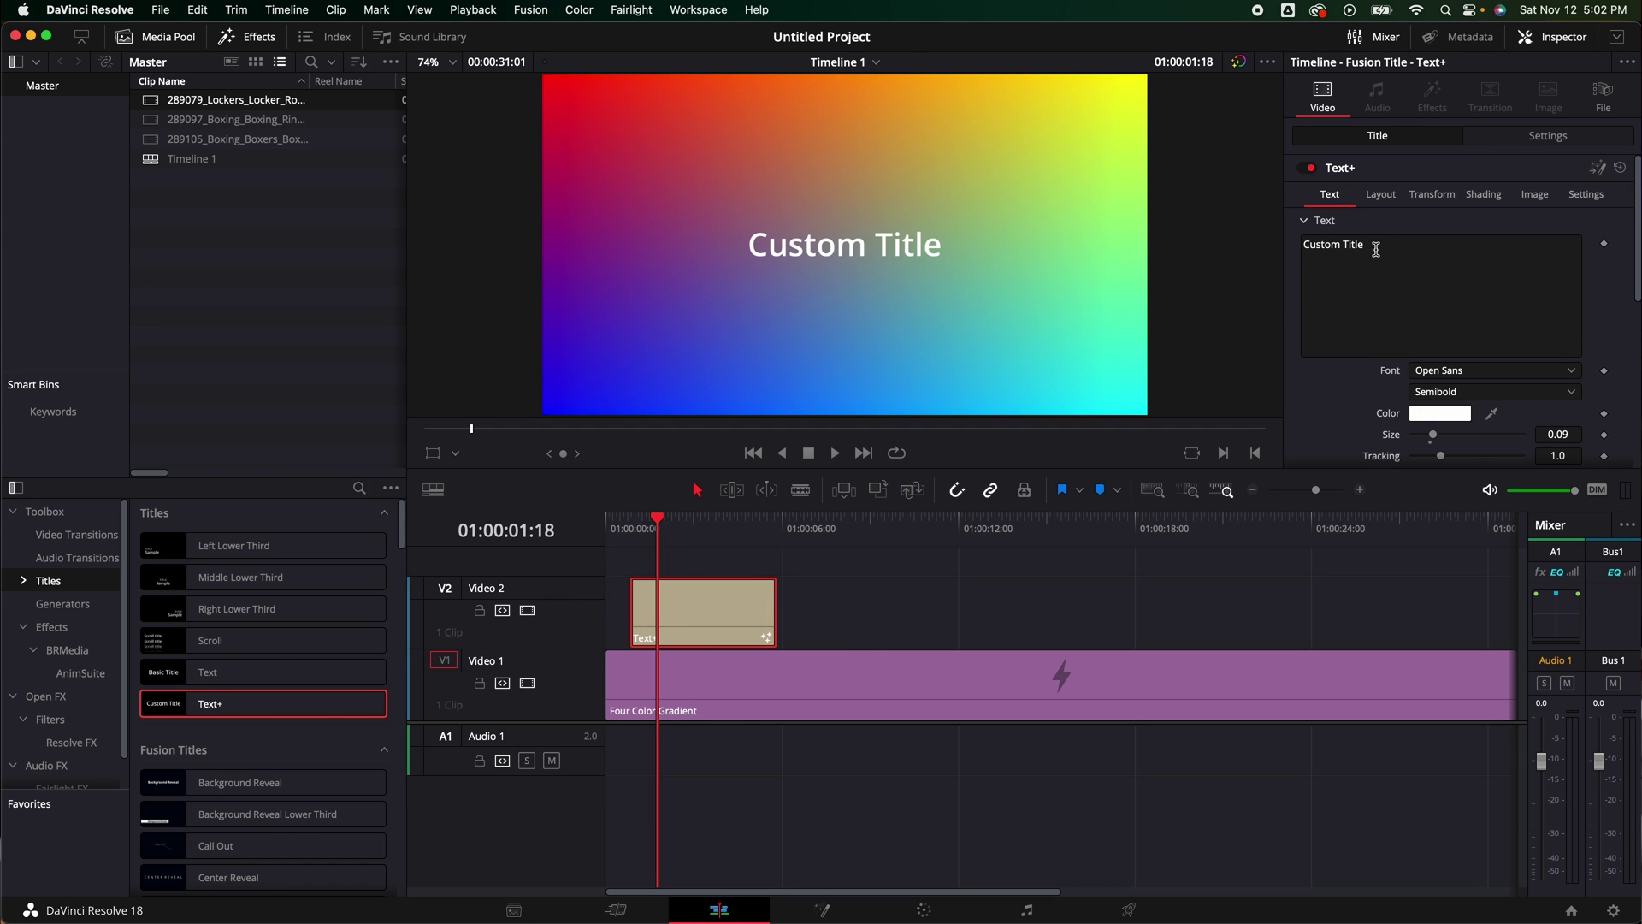
{"action": "scroll", "coordinate": [1375, 310], "scroll_direction": "down", "scroll_amount": 3}
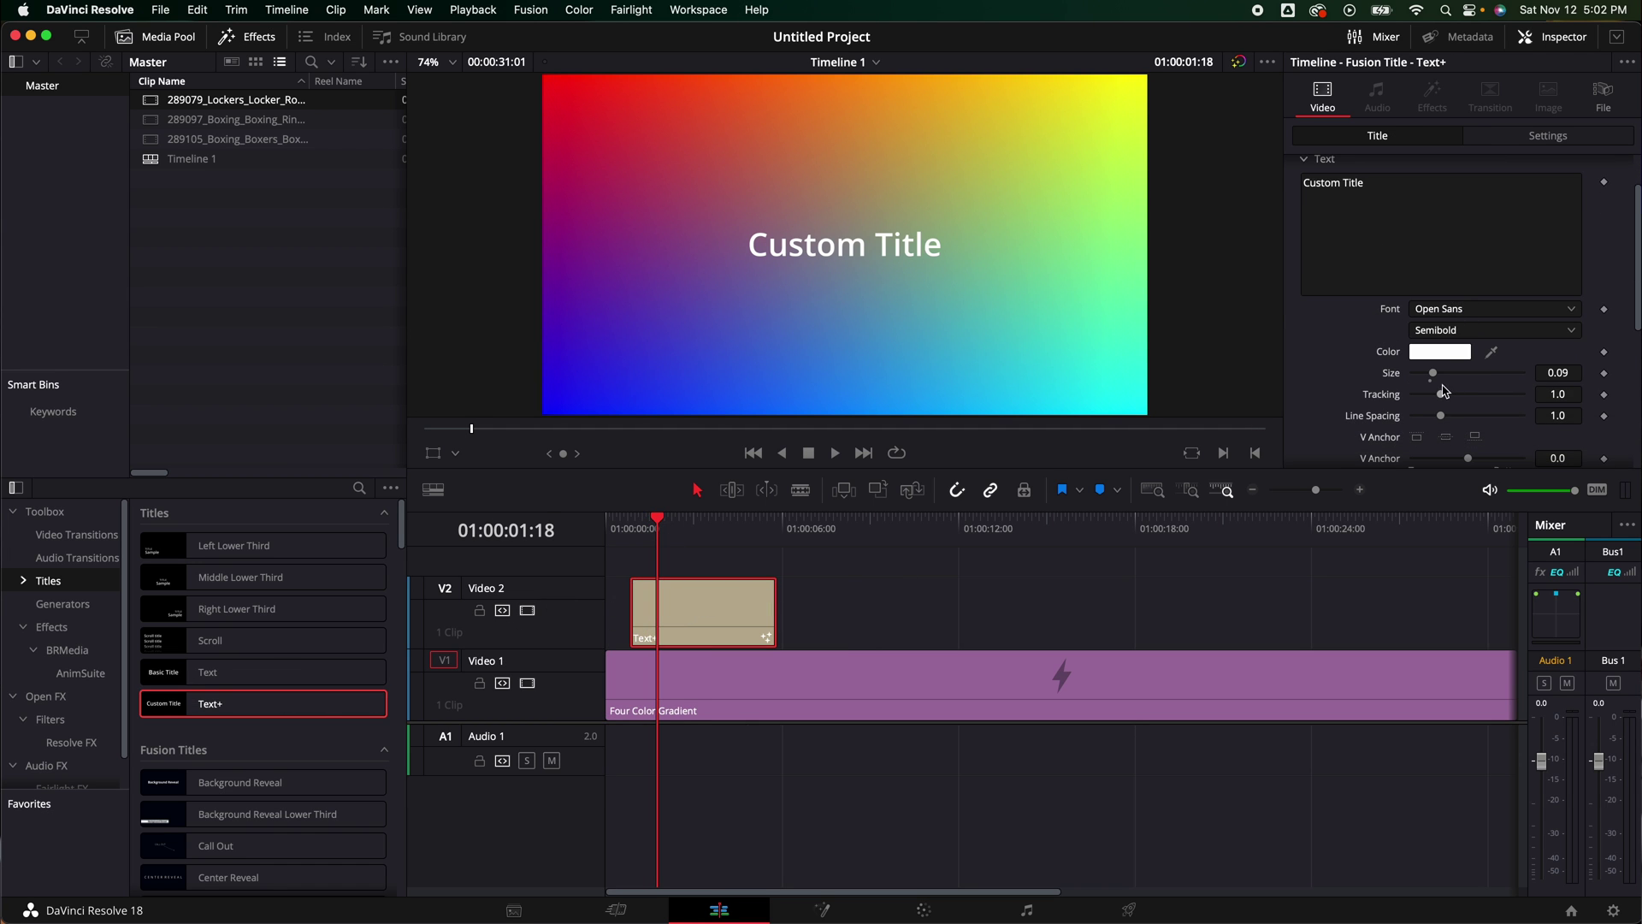
{"action": "scroll", "coordinate": [1410, 404], "scroll_direction": "down", "scroll_amount": 10}
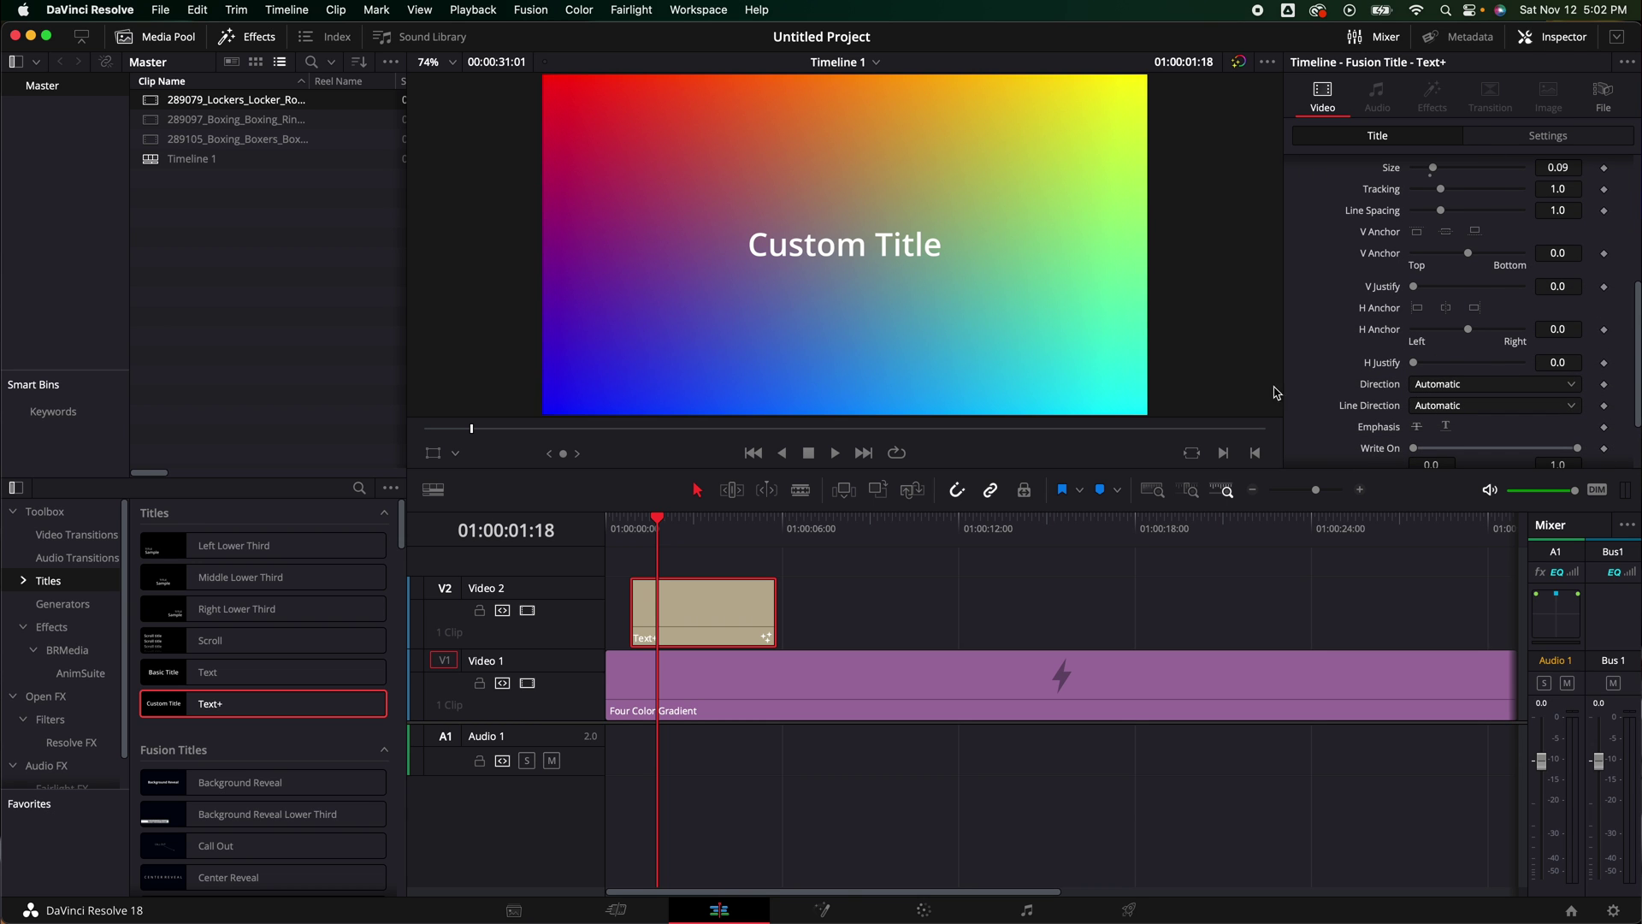
{"action": "left_click", "coordinate": [834, 913]}
Apply the BR - Swing effect from the AnimSuite collection to the Text+ title and play it back
{"action": "left_click", "coordinate": [66, 625]}
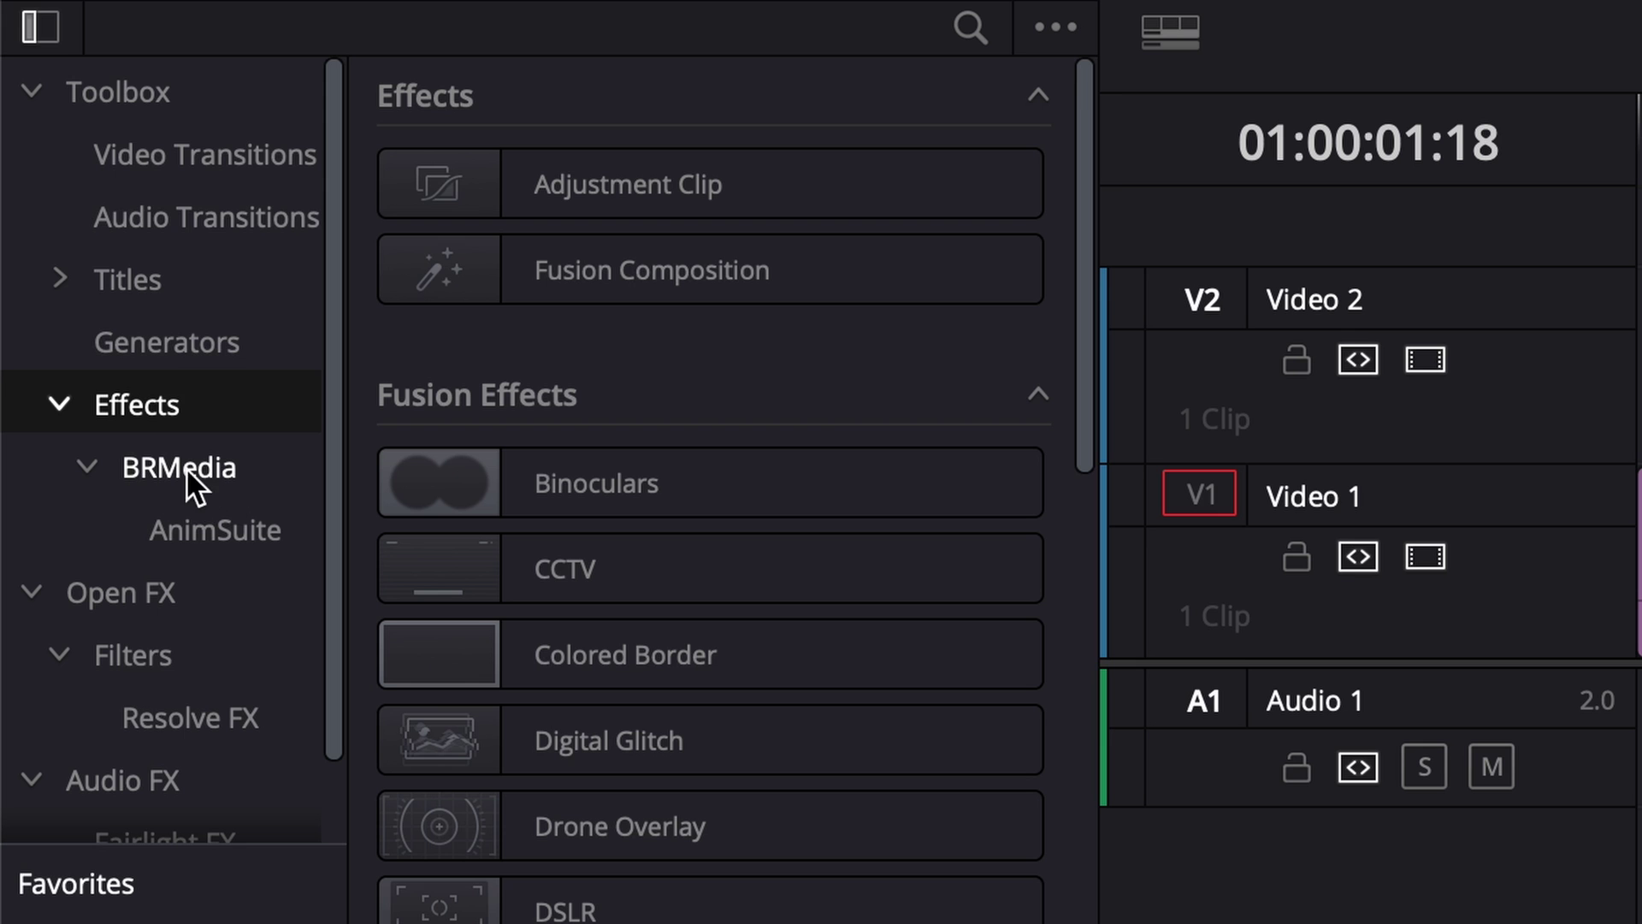
{"action": "left_click", "coordinate": [247, 530]}
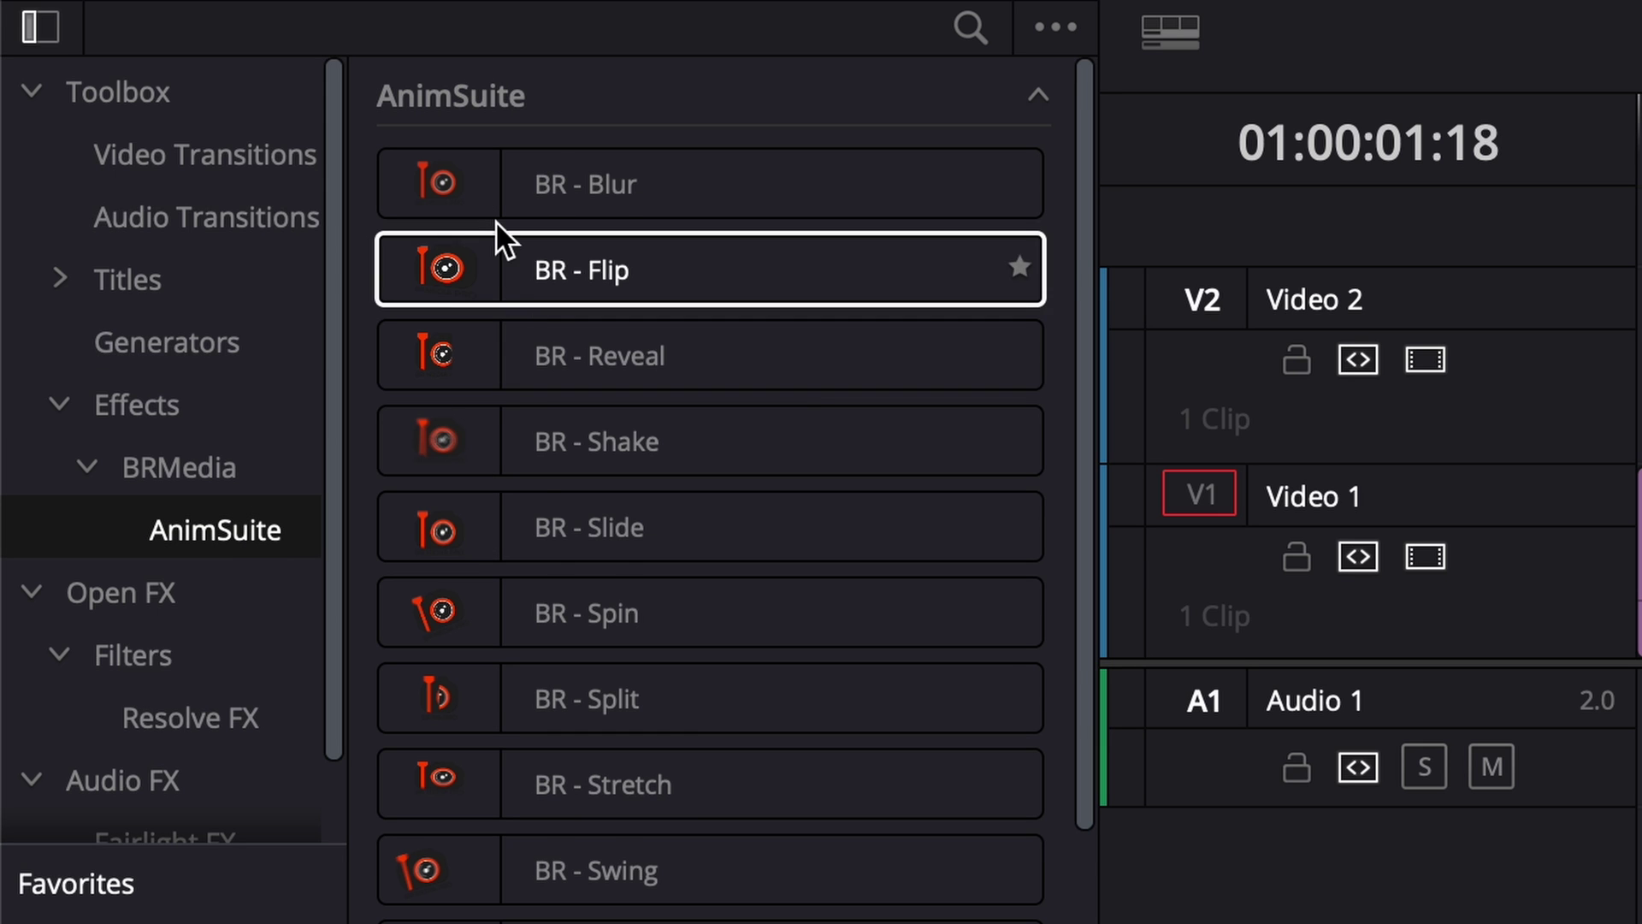
{"action": "scroll", "coordinate": [568, 623], "scroll_direction": "down", "scroll_amount": 3}
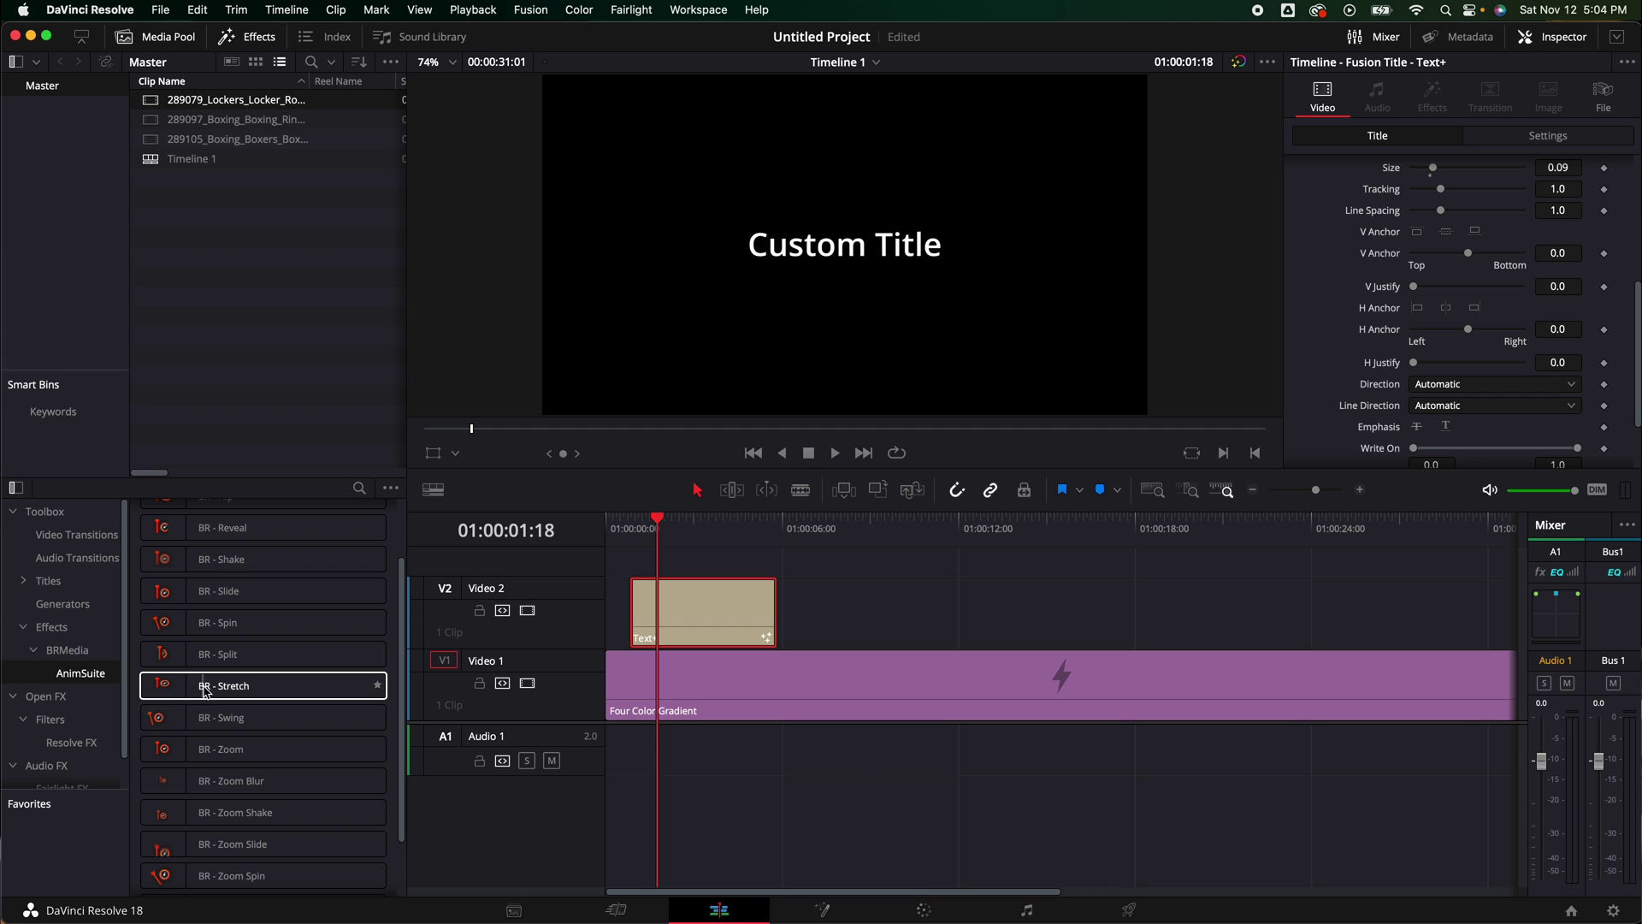
{"action": "left_click_drag", "start_coordinate": [165, 721], "coordinate": [677, 604]}
{"action": "left_click", "coordinate": [643, 530]}
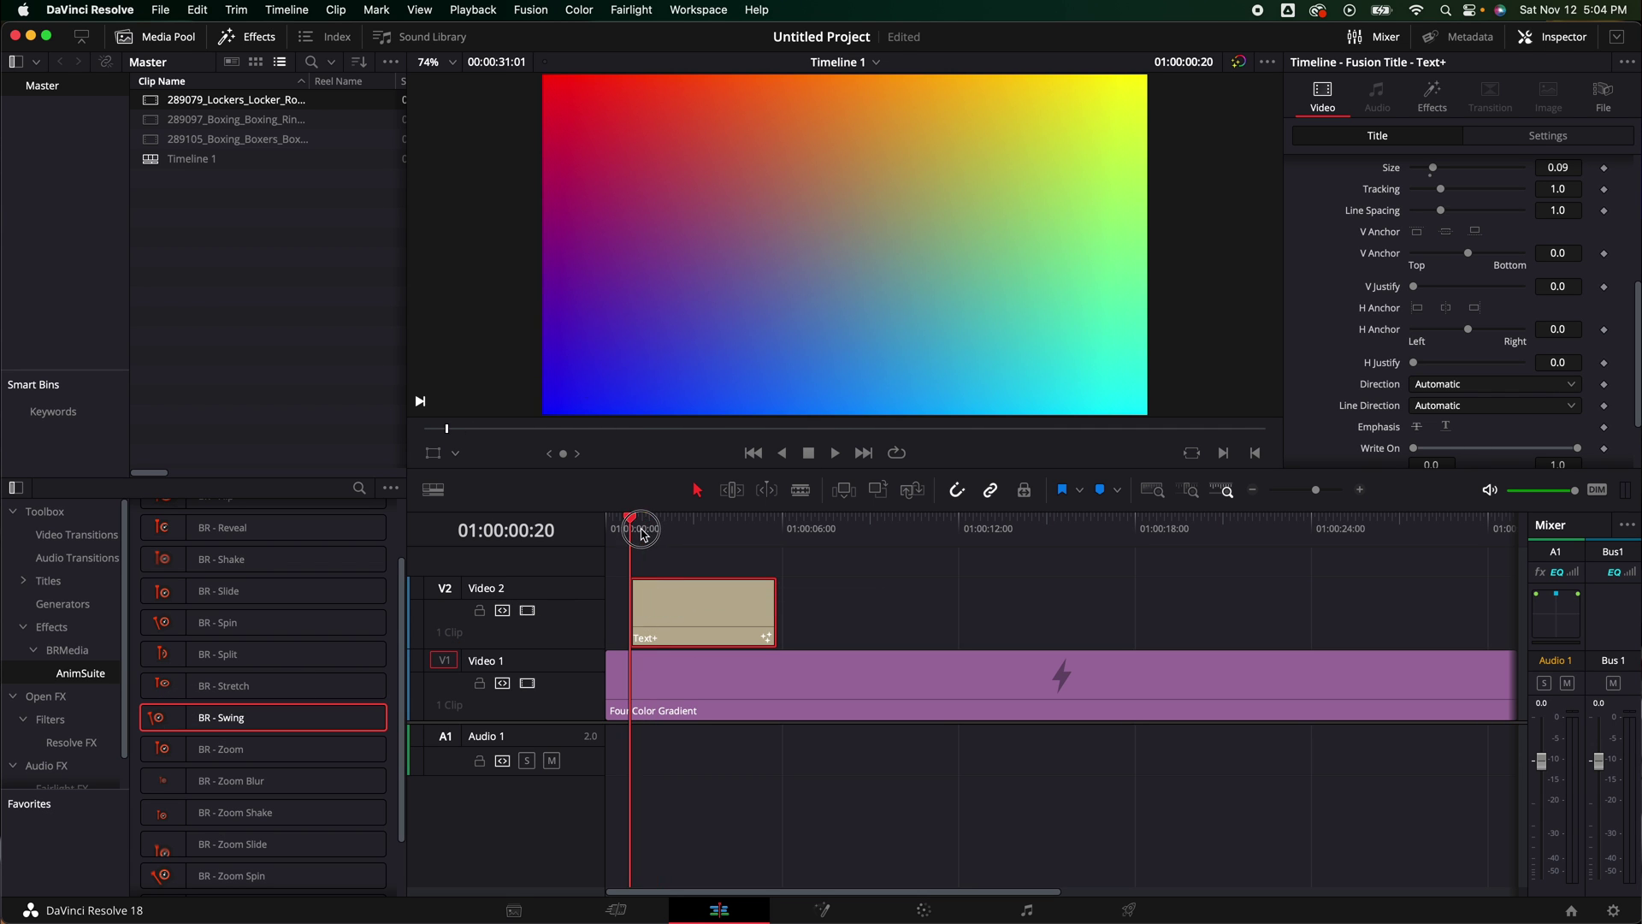
{"action": "key", "text": "space"}
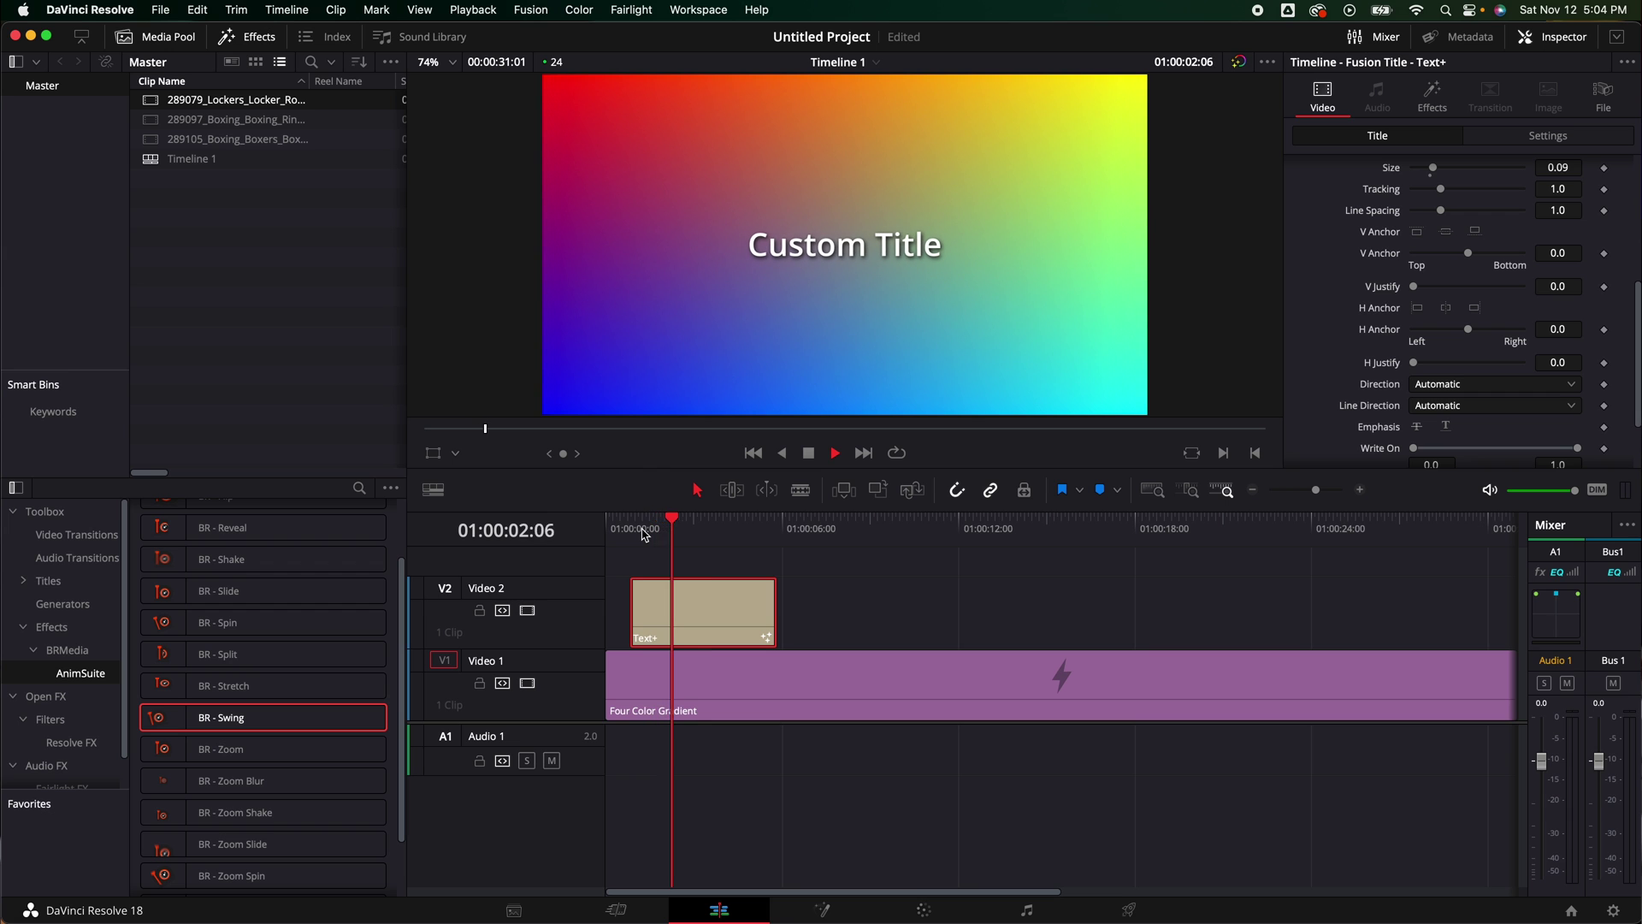
Try extending the end of the Text+ title to just past 01:00:12:00, preview its animation, and undo the extension
{"action": "left_click_drag", "start_coordinate": [768, 613], "coordinate": [973, 610]}
{"action": "key", "text": "space"}
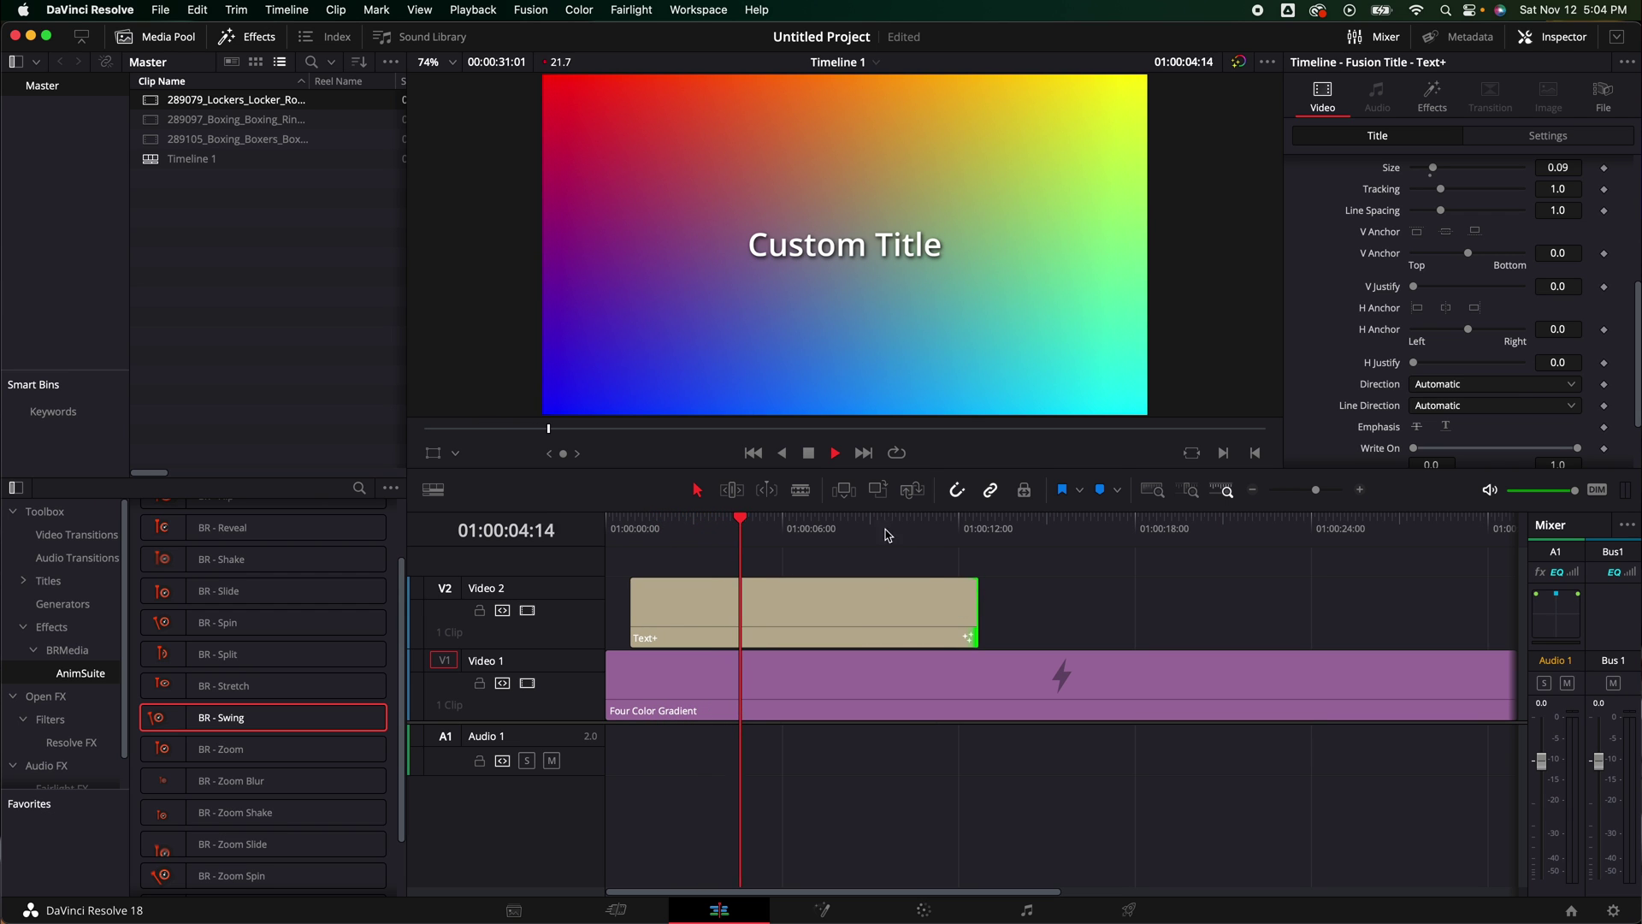
{"action": "left_click", "coordinate": [941, 523]}
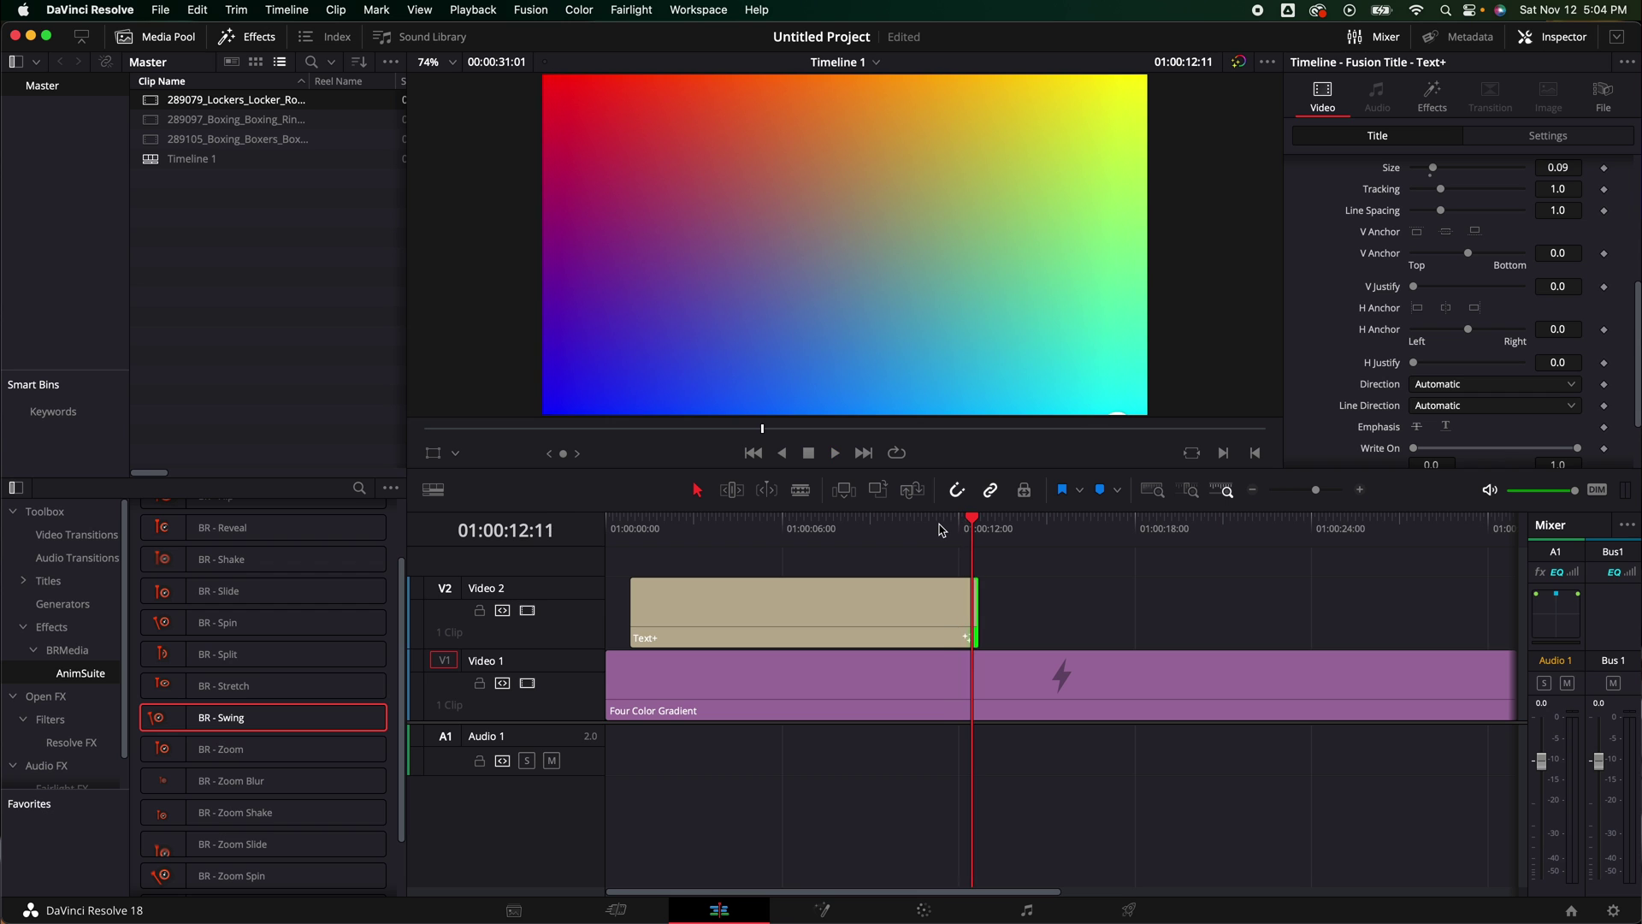
{"action": "left_click", "coordinate": [814, 526]}
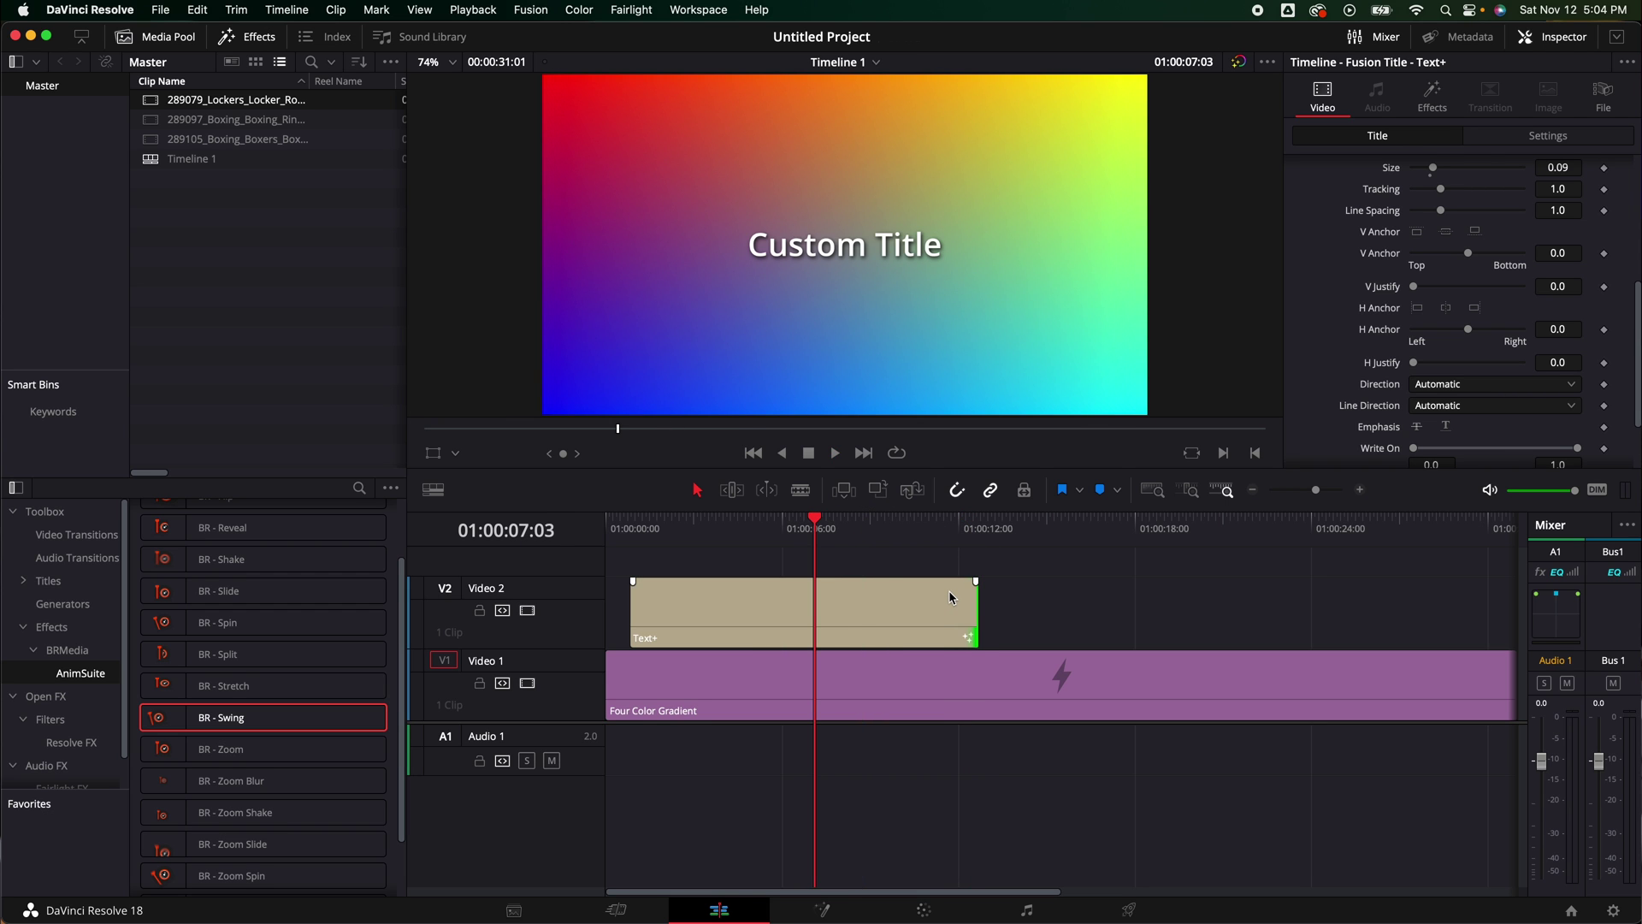
{"action": "key", "text": "super+z"}
Open the BR - Swing effect's controls for the Text+ title
{"action": "left_click", "coordinate": [727, 522]}
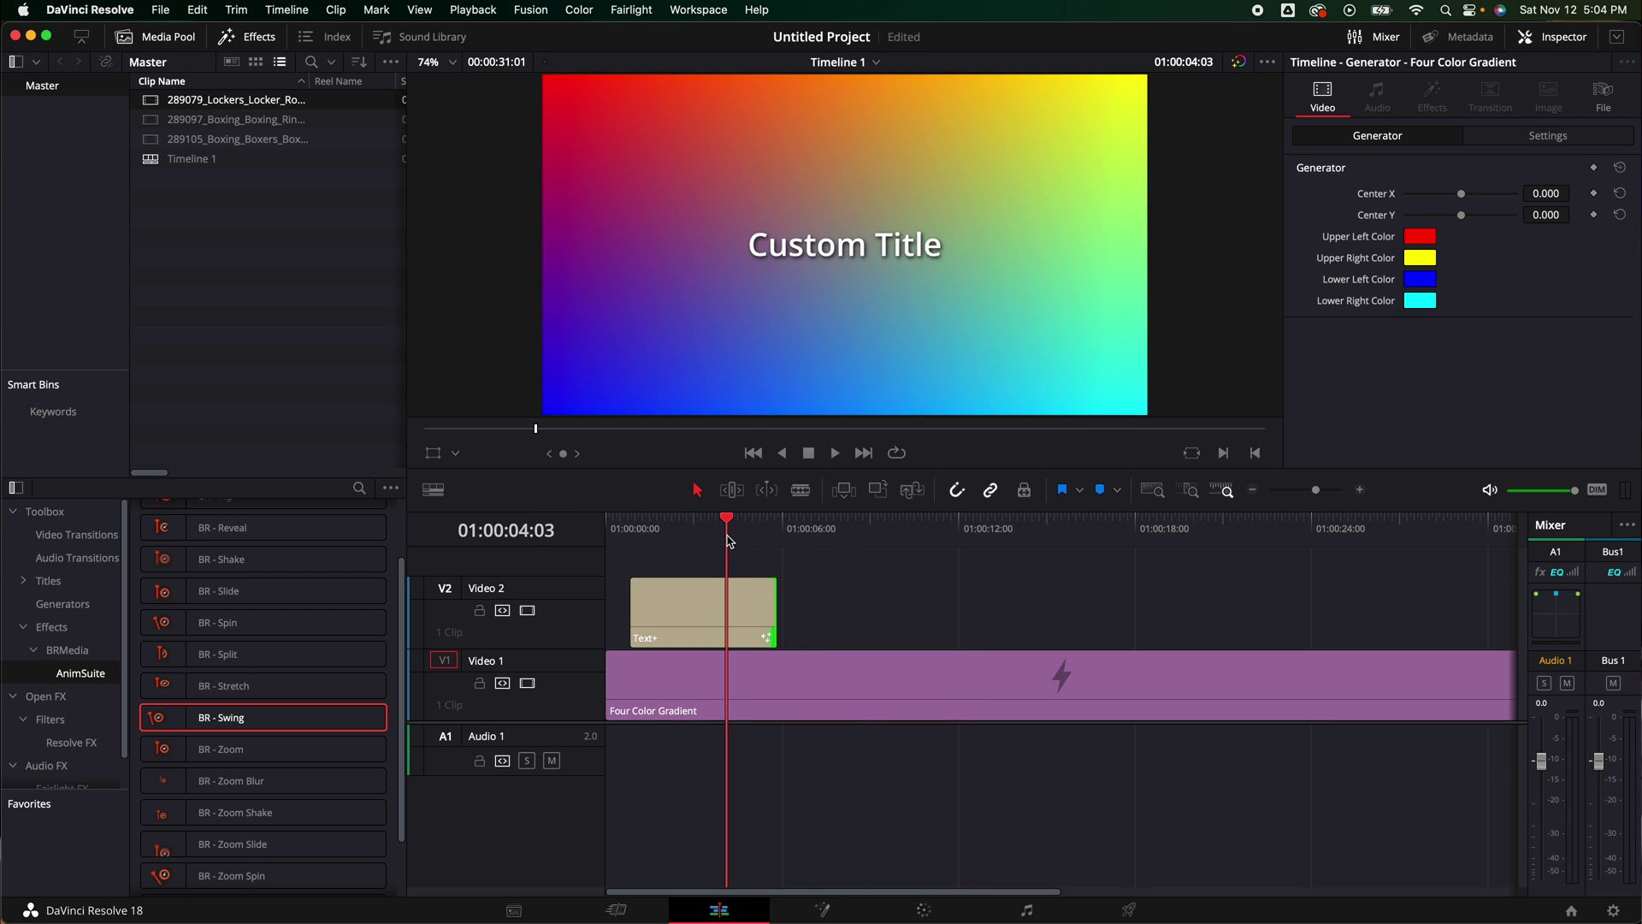
{"action": "left_click", "coordinate": [728, 620]}
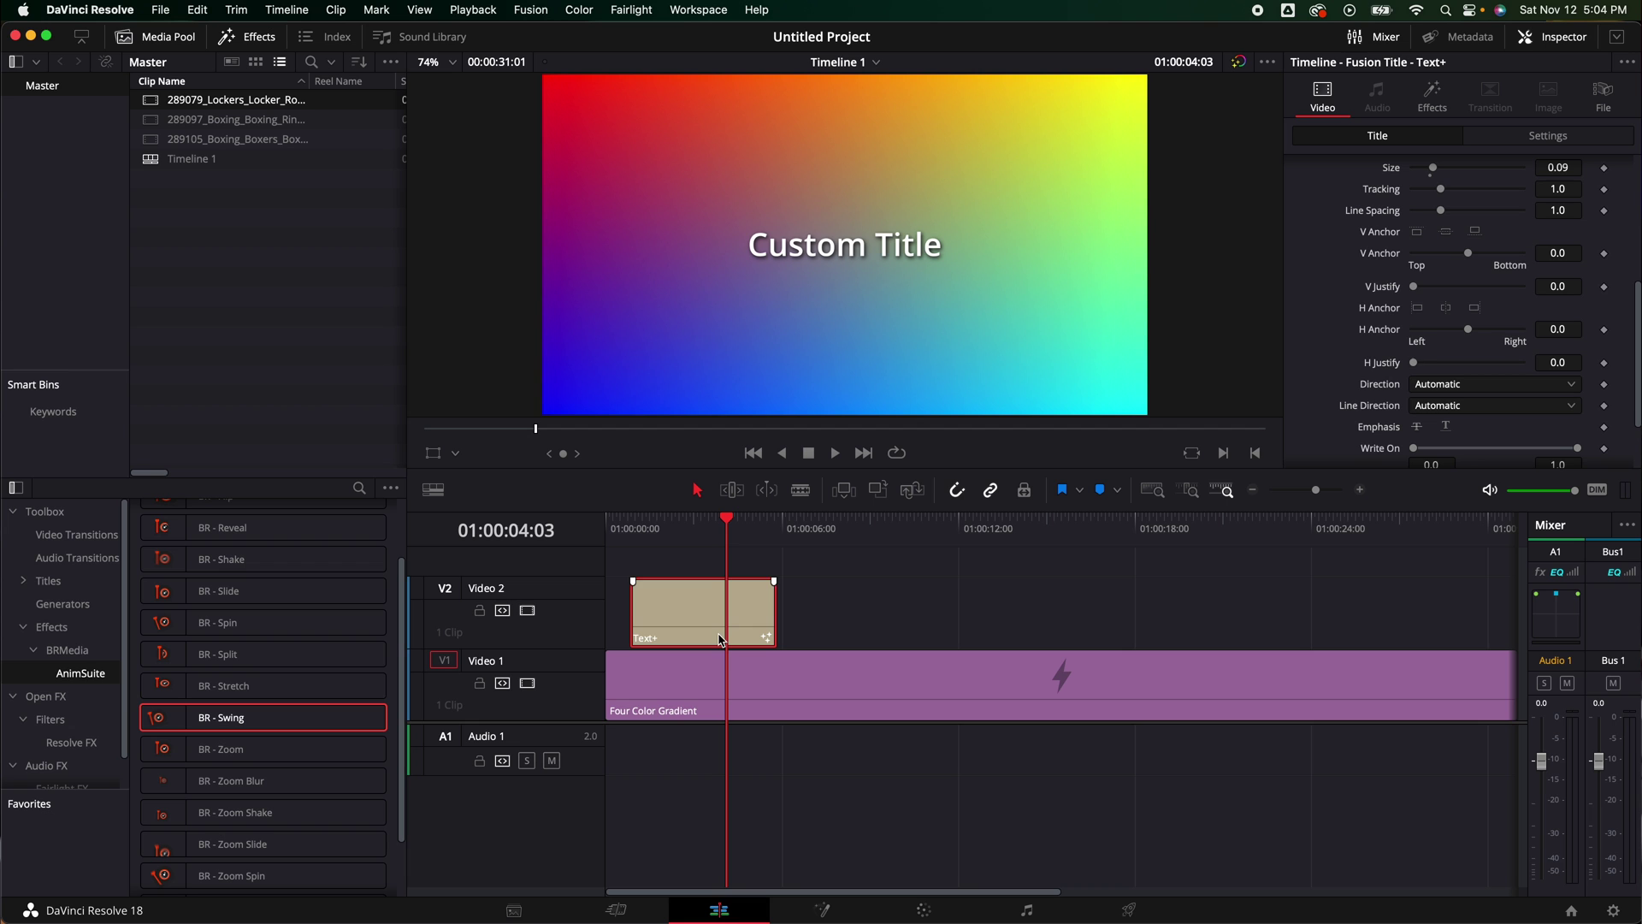
{"action": "scroll", "coordinate": [1326, 279], "scroll_direction": "up", "scroll_amount": 5}
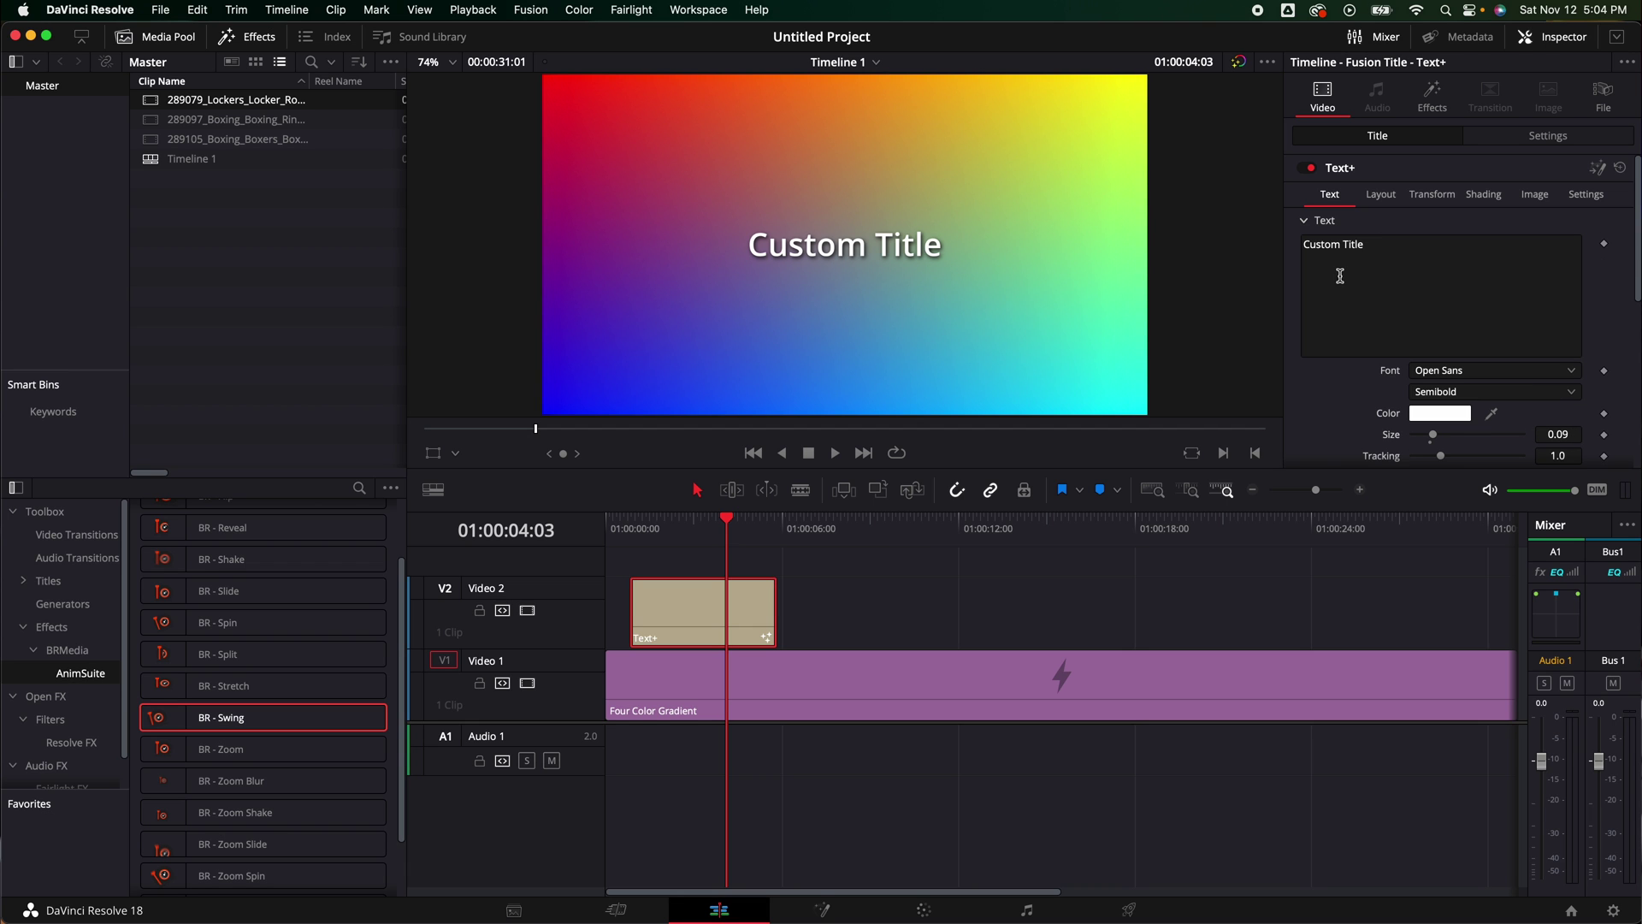
{"action": "left_click", "coordinate": [1452, 111]}
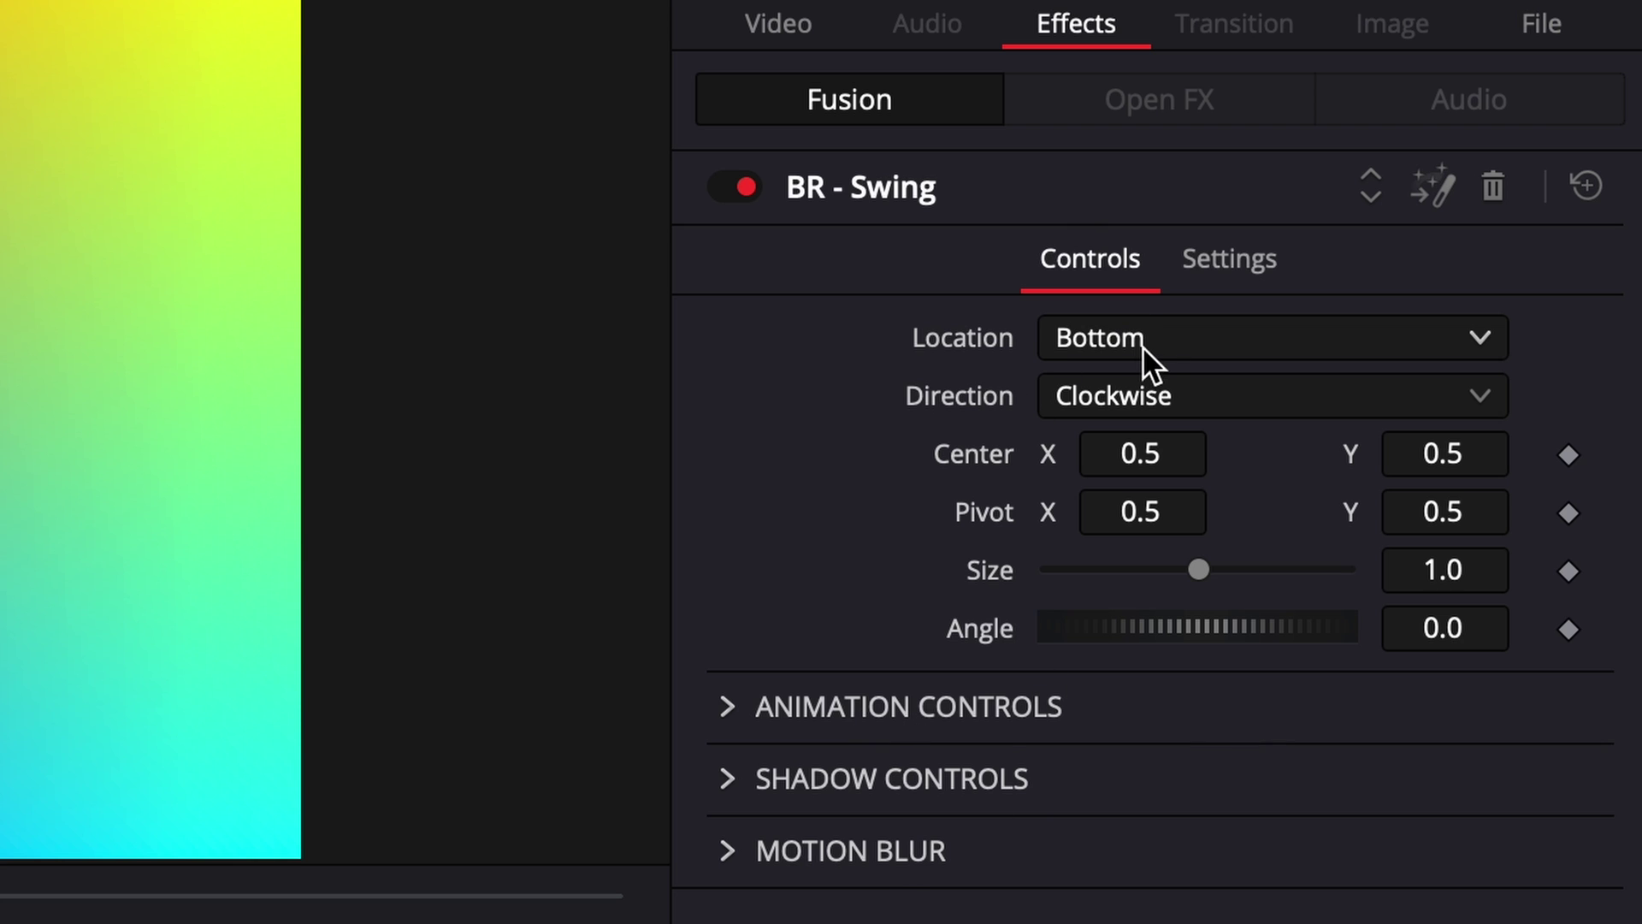
Try the Swing effect's Center X at 0.609, play the title's animation, and undo the change
{"action": "left_click_drag", "start_coordinate": [1147, 455], "coordinate": [1417, 453]}
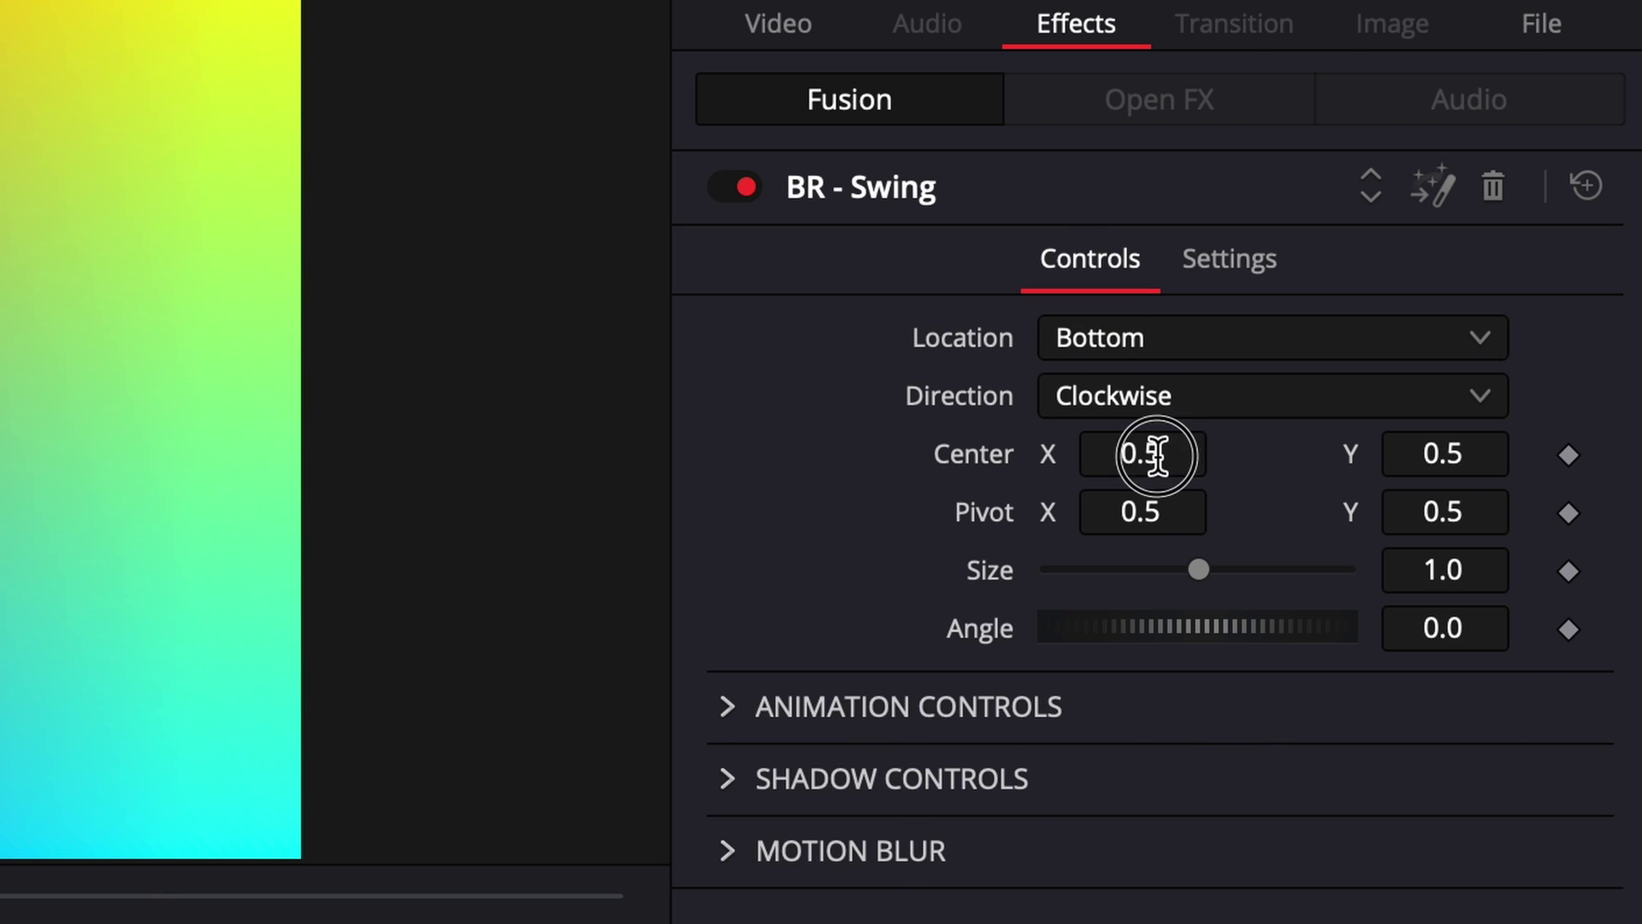
{"action": "left_click", "coordinate": [1556, 266]}
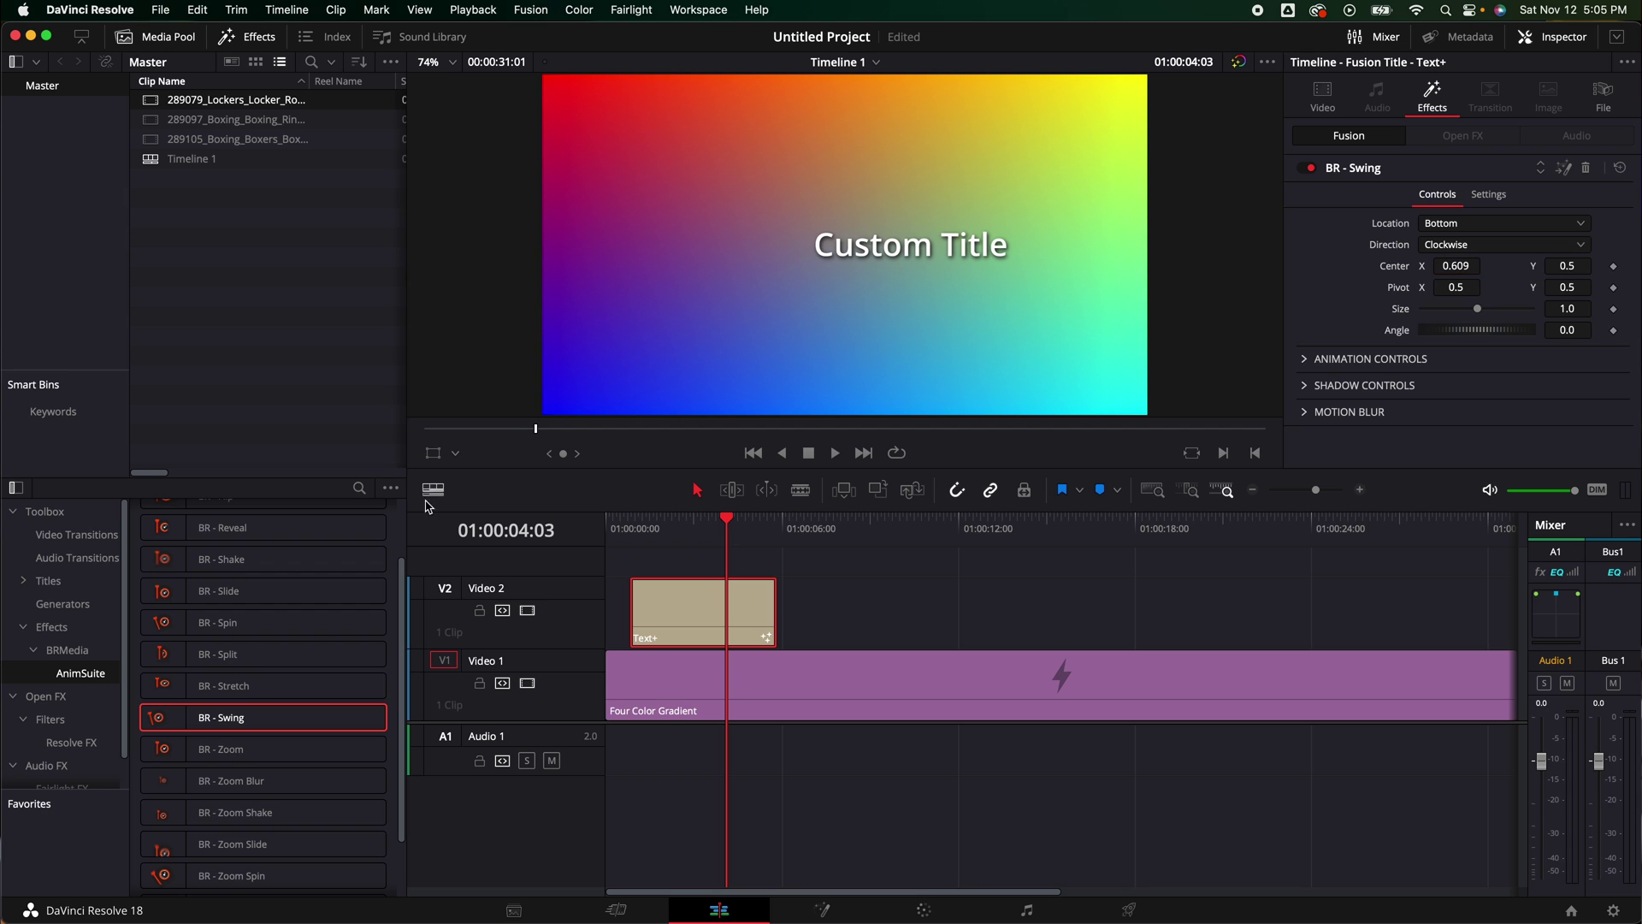
{"action": "left_click", "coordinate": [637, 528]}
{"action": "key", "text": "space"}
{"action": "key", "text": "space"}
{"action": "key", "text": "super+z"}
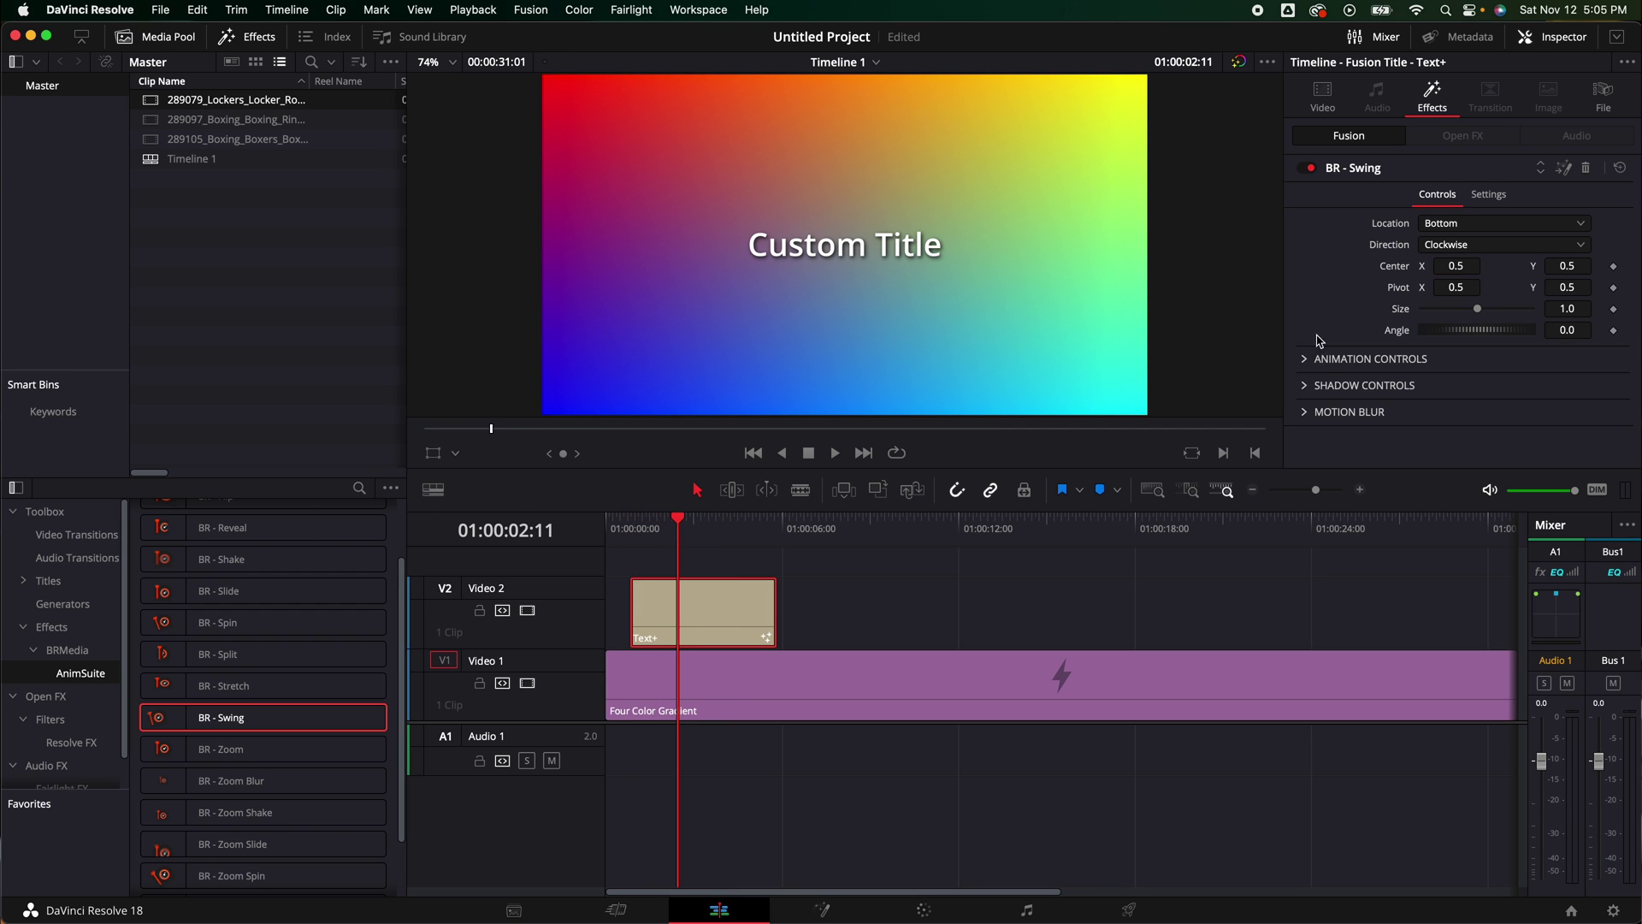
Try a slightly larger Size in the Swing effect and preview the title's animation
{"action": "left_click_drag", "start_coordinate": [1475, 313], "coordinate": [1490, 315]}
{"action": "left_click", "coordinate": [634, 531]}
{"action": "key", "text": "space"}
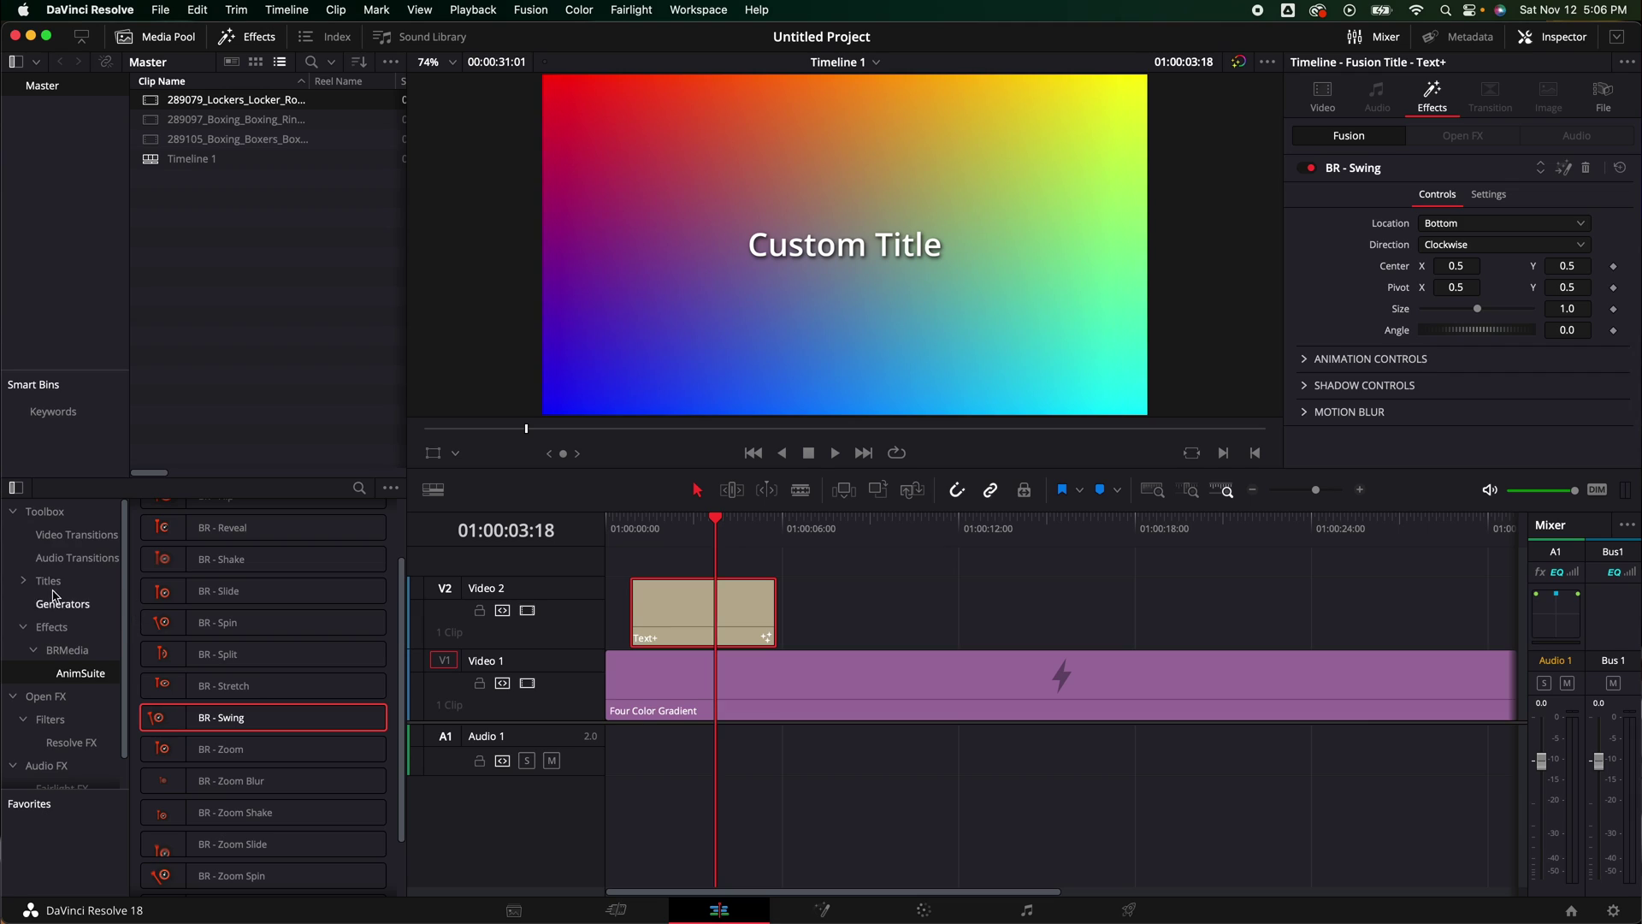
Place the BR - Swing title from the BRMedia titles on Video 2 after the Text+ title and play it back
{"action": "scroll", "coordinate": [60, 596], "scroll_direction": "down", "scroll_amount": 2}
{"action": "scroll", "coordinate": [65, 599], "scroll_direction": "up", "scroll_amount": 2}
{"action": "left_click", "coordinate": [45, 581]}
{"action": "left_click", "coordinate": [23, 582]}
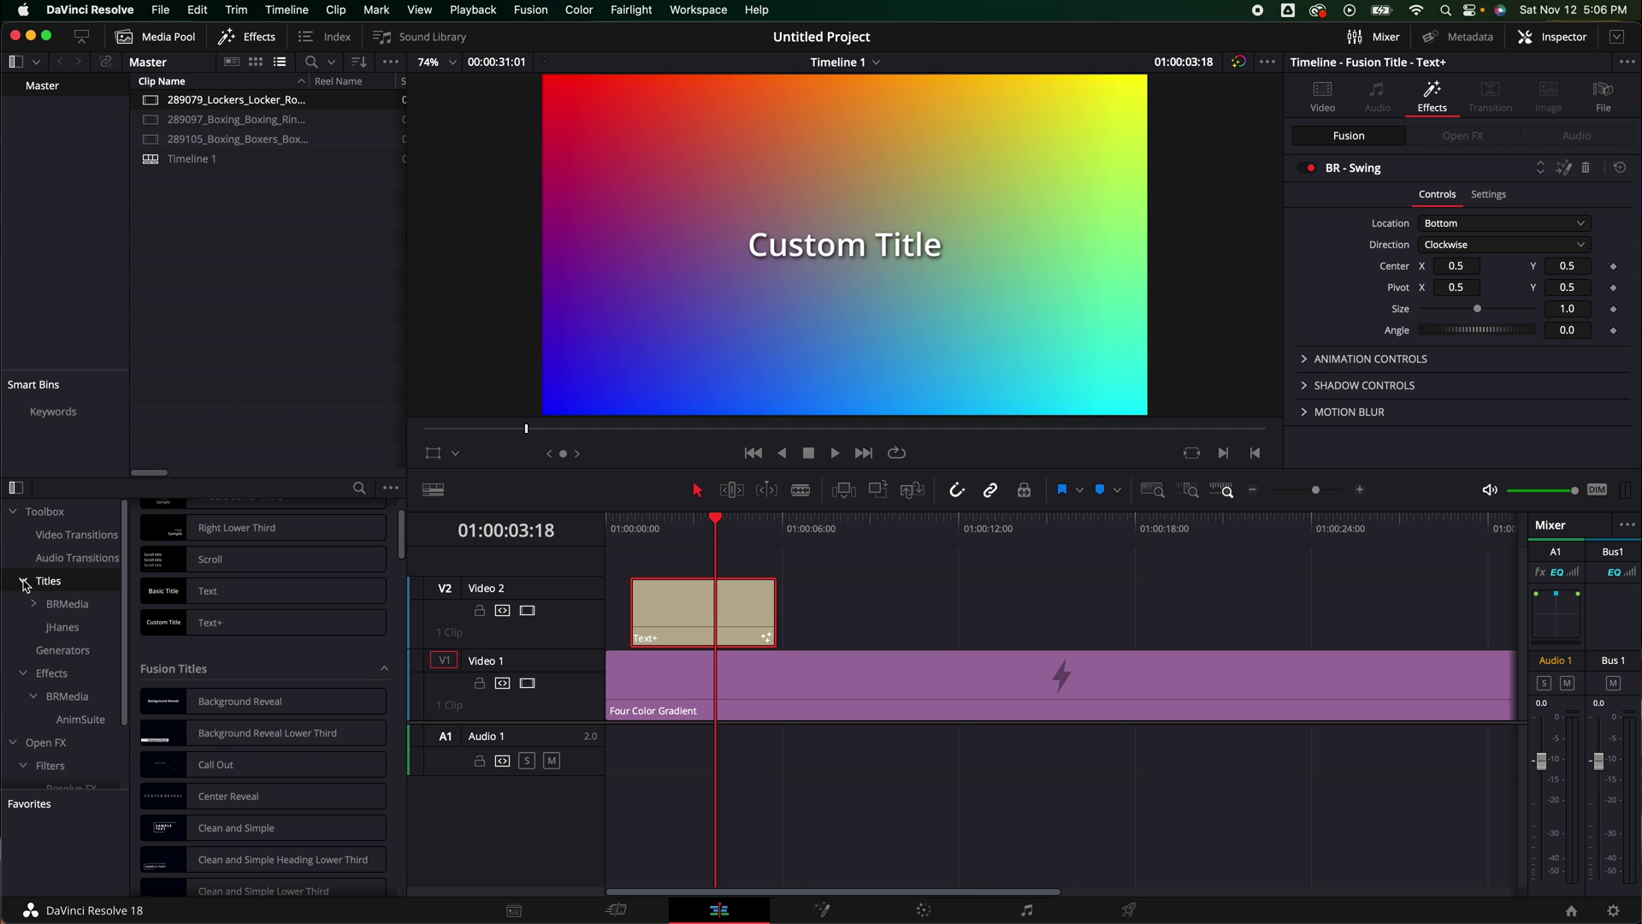
{"action": "left_click", "coordinate": [80, 608]}
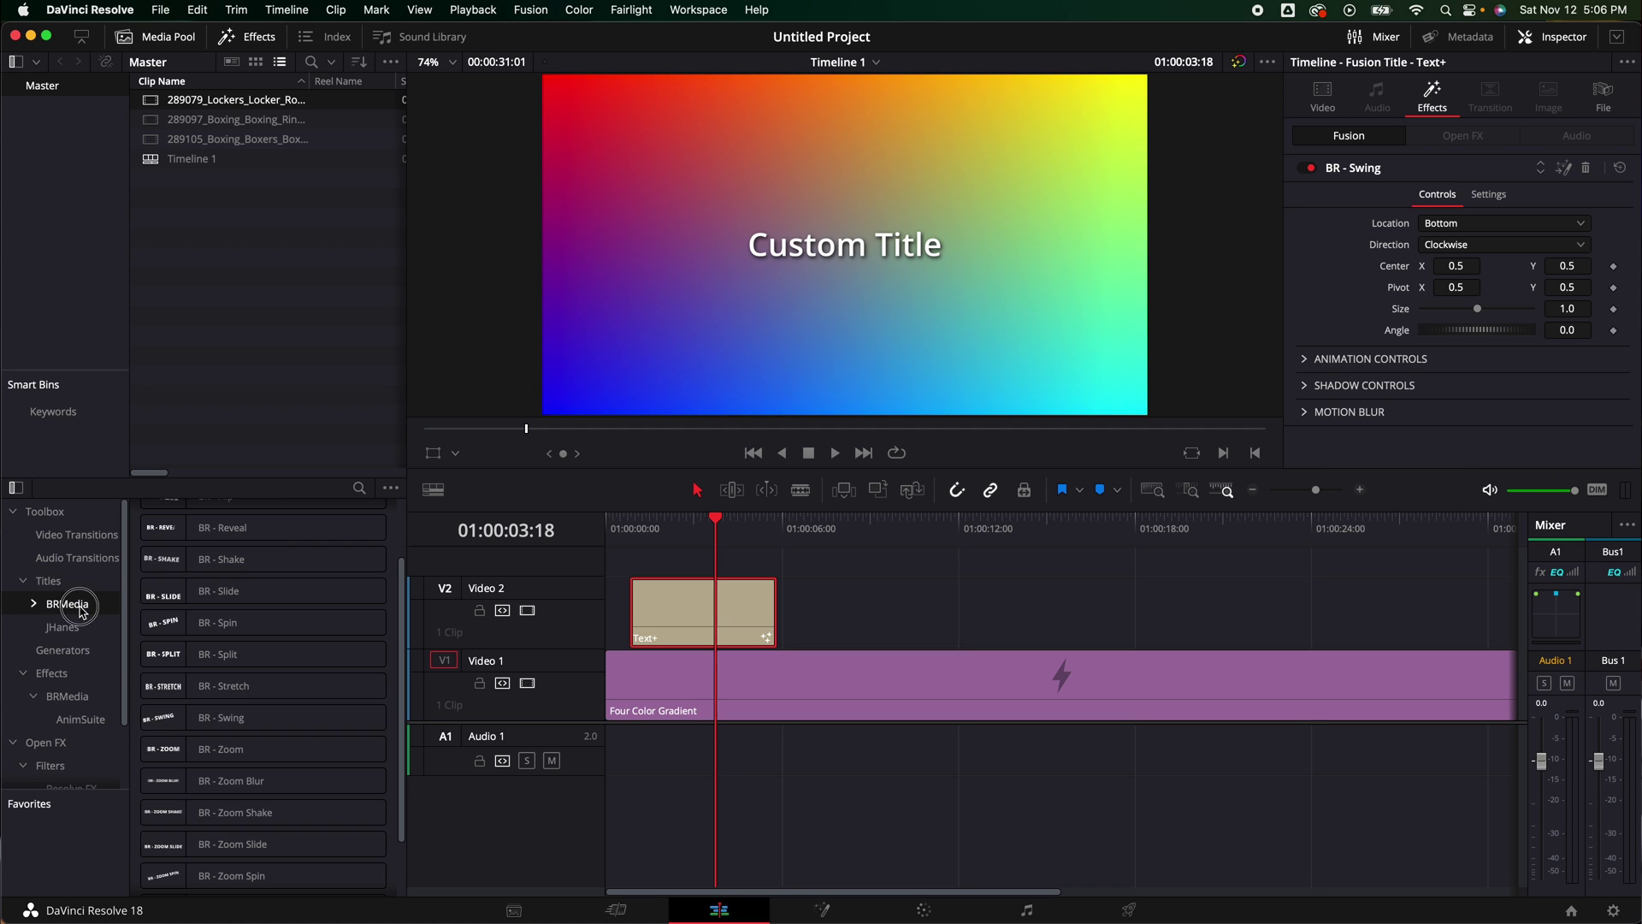
{"action": "mouse_move", "coordinate": [186, 596]}
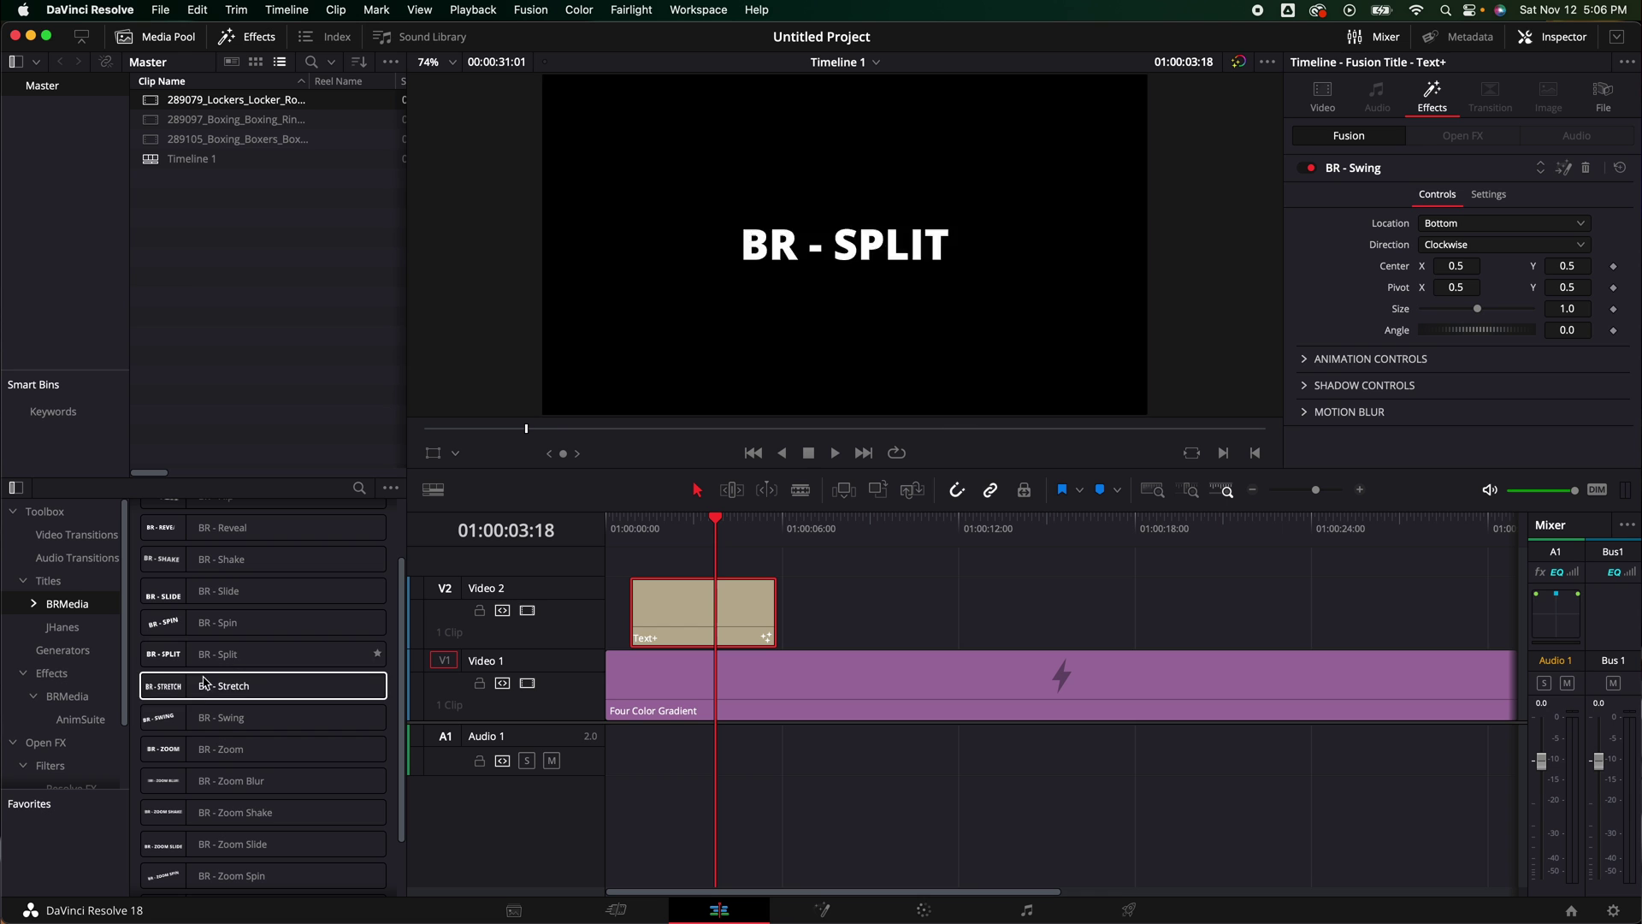
{"action": "left_click_drag", "start_coordinate": [199, 717], "coordinate": [869, 599]}
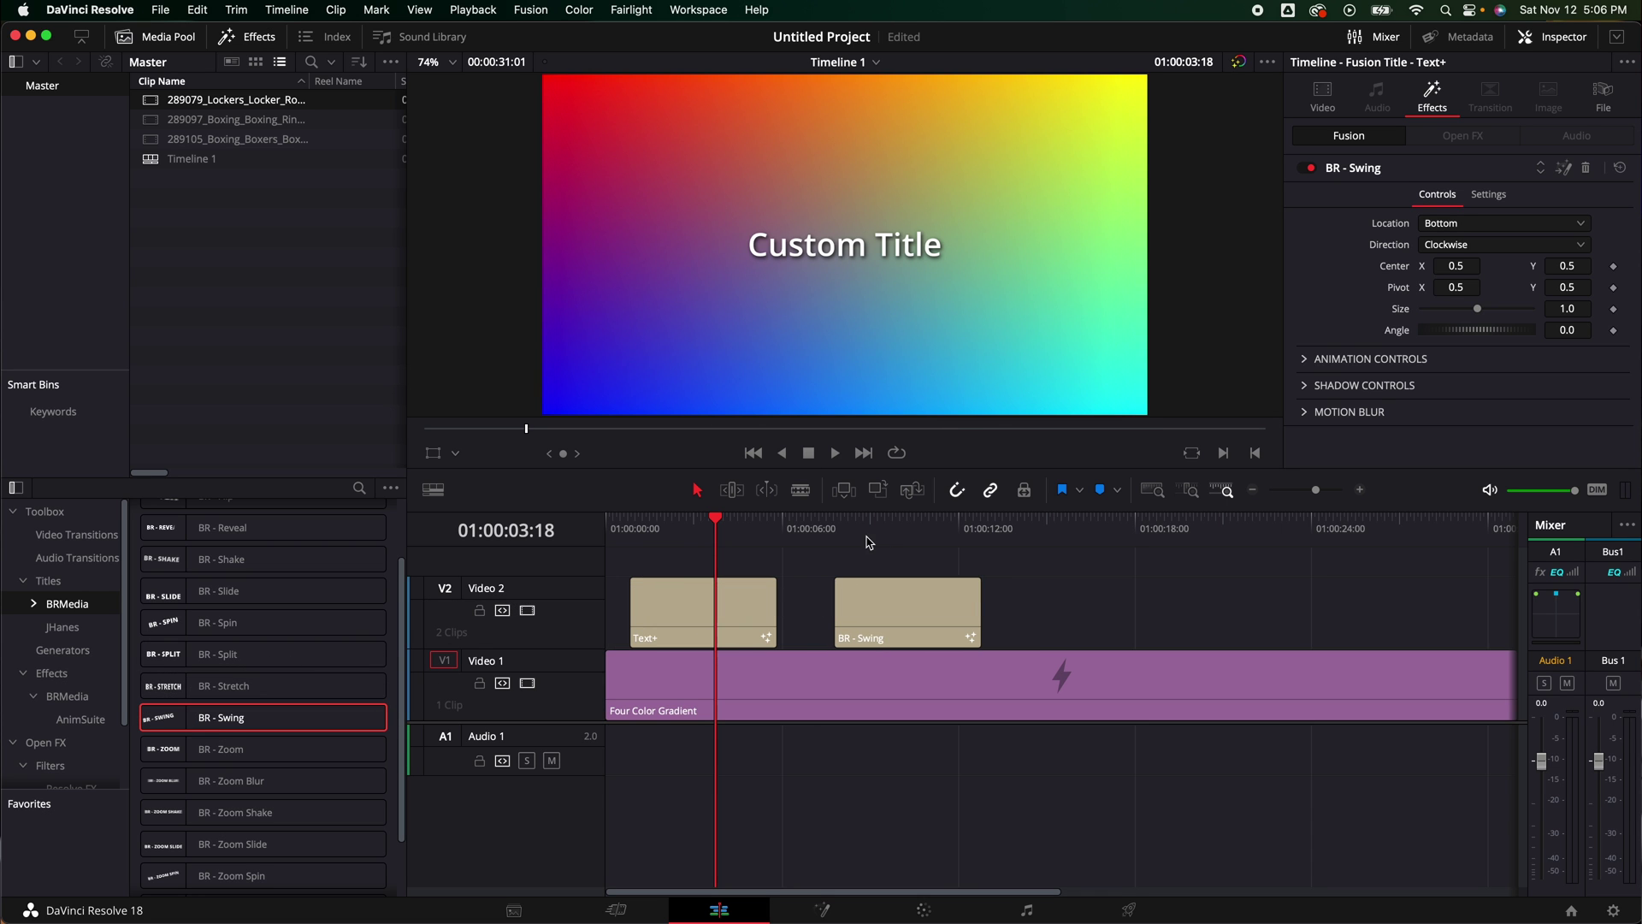
{"action": "left_click", "coordinate": [856, 528]}
{"action": "left_click", "coordinate": [841, 528]}
{"action": "key", "text": "space"}
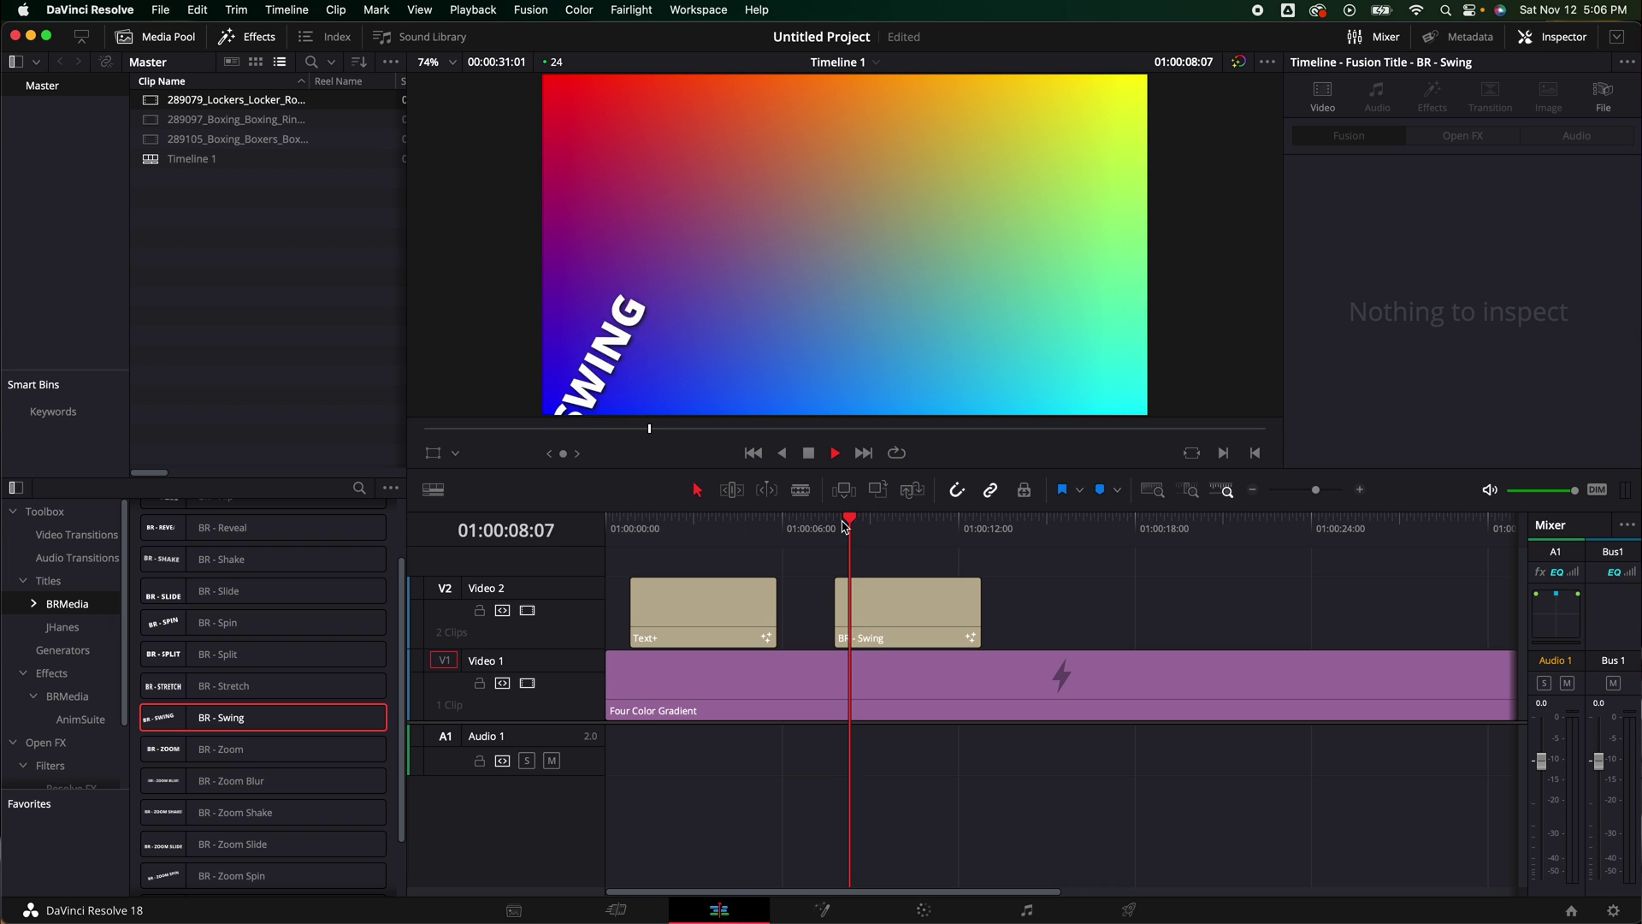
{"action": "key", "text": "space"}
Compare the BR - Swing title's built-in controls with the Text+ title's text settings and effect controls
{"action": "left_click", "coordinate": [922, 601]}
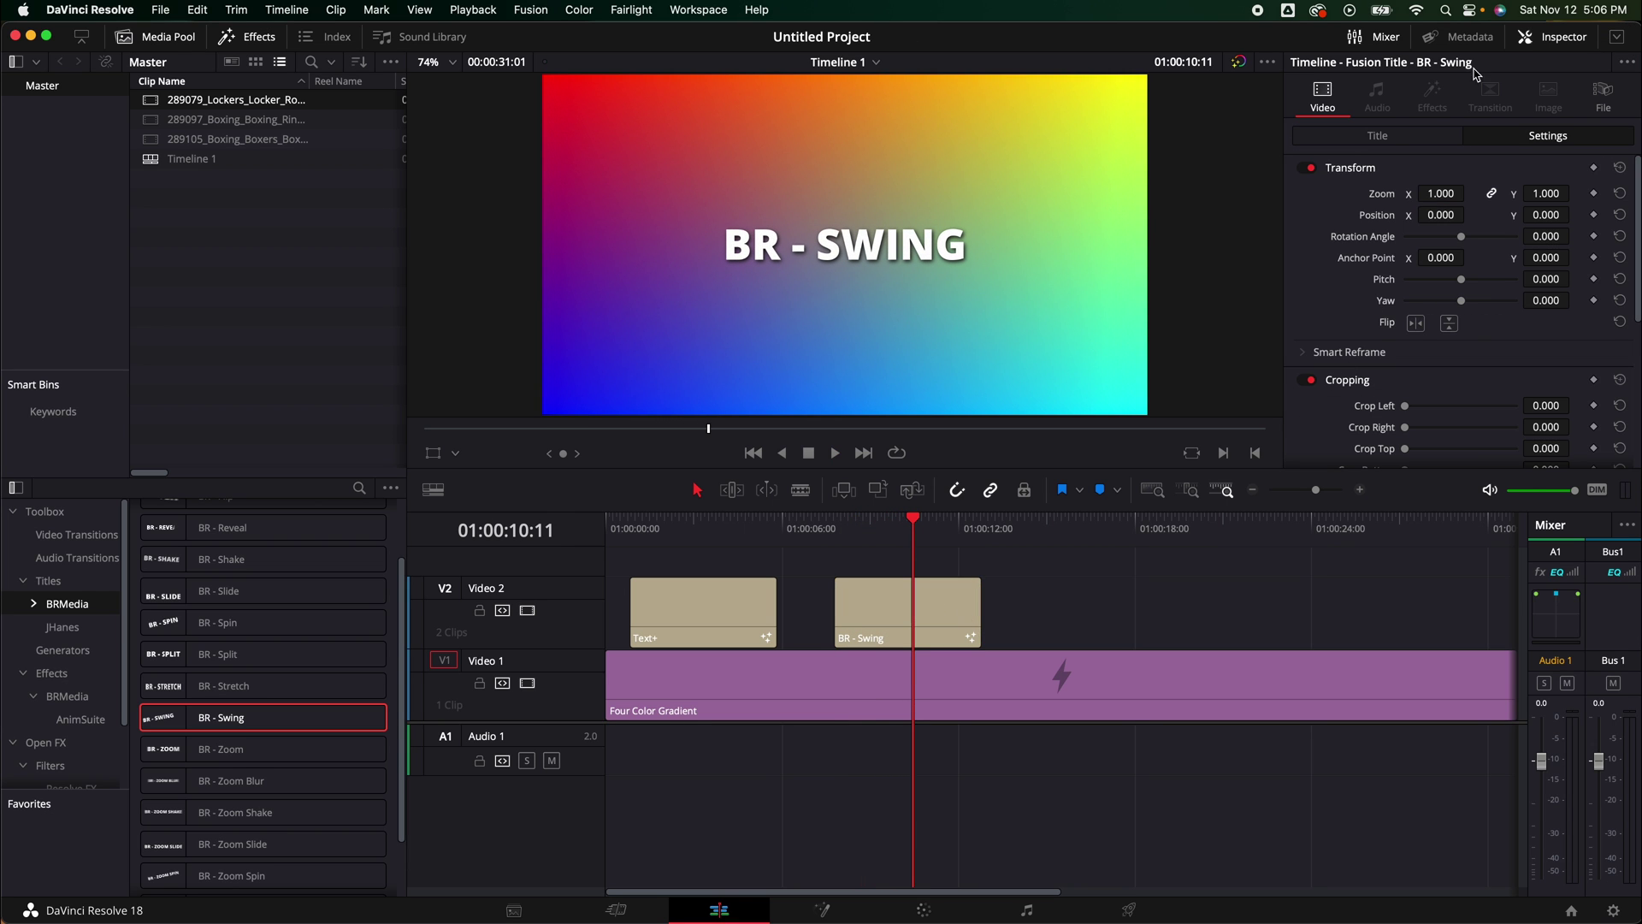
{"action": "left_click", "coordinate": [1387, 138]}
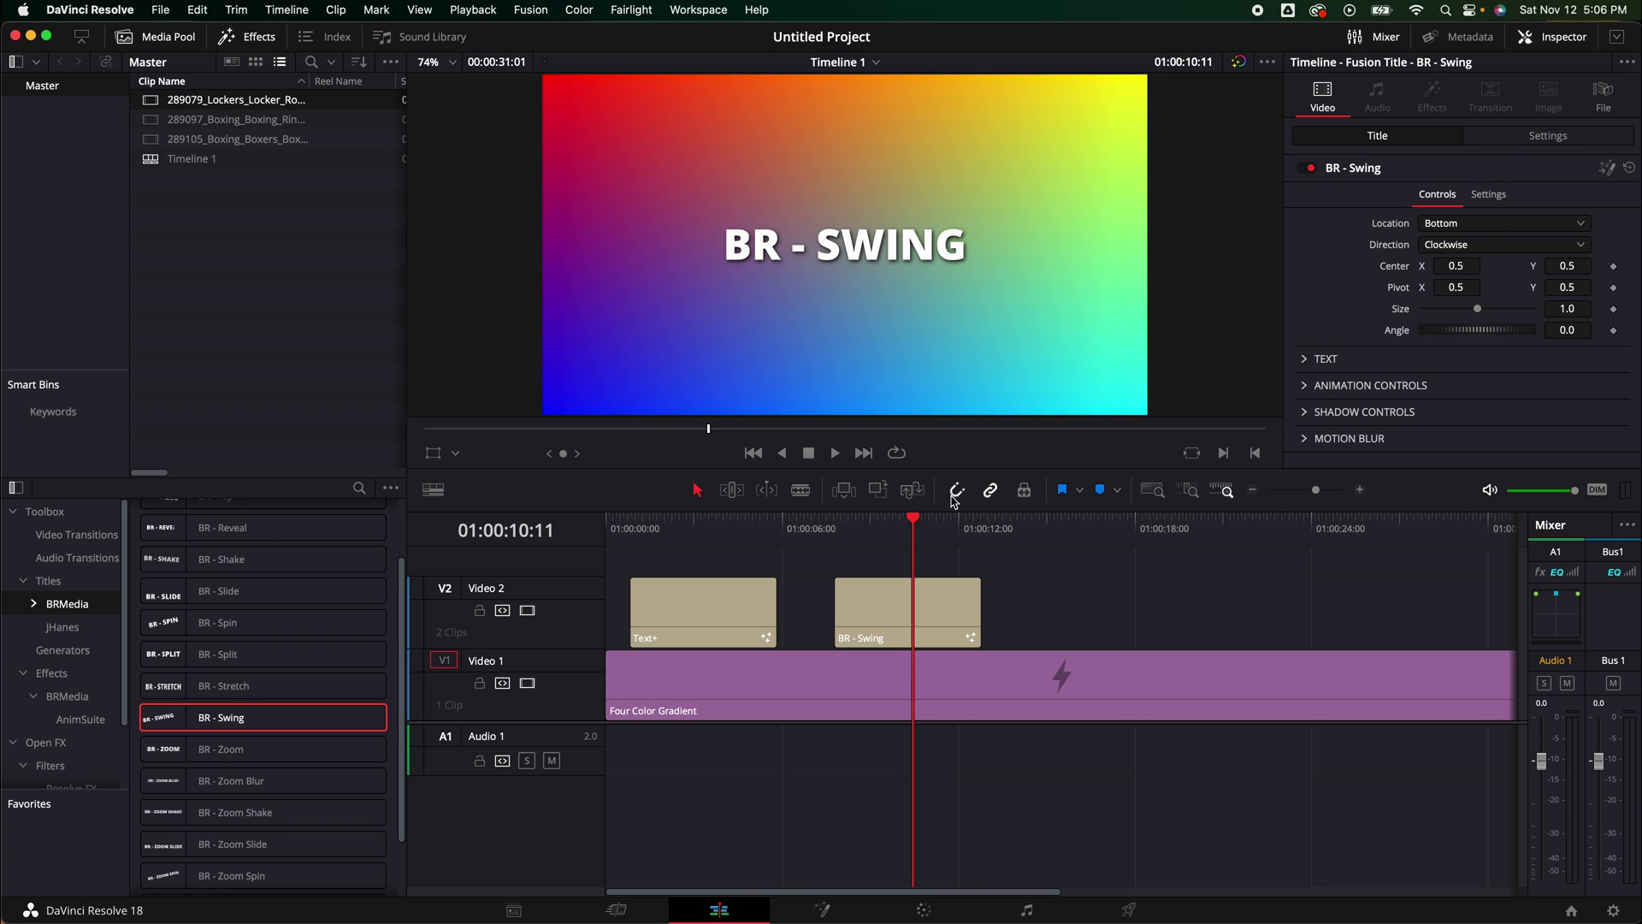
{"action": "left_click", "coordinate": [710, 613]}
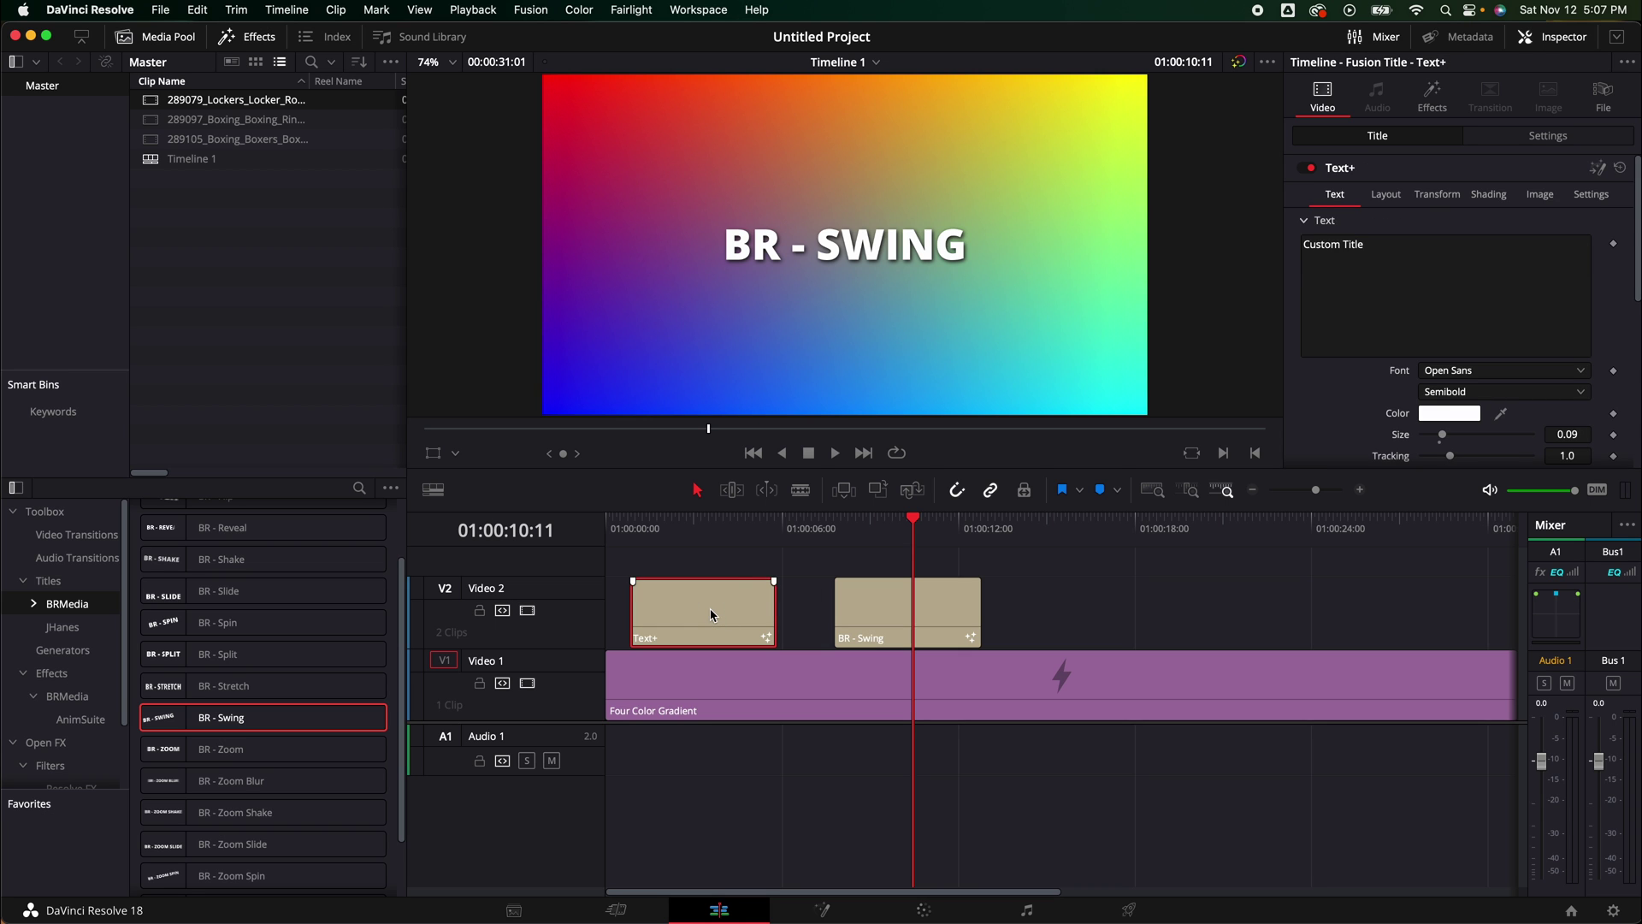
{"action": "scroll", "coordinate": [1389, 299], "scroll_direction": "down", "scroll_amount": 6}
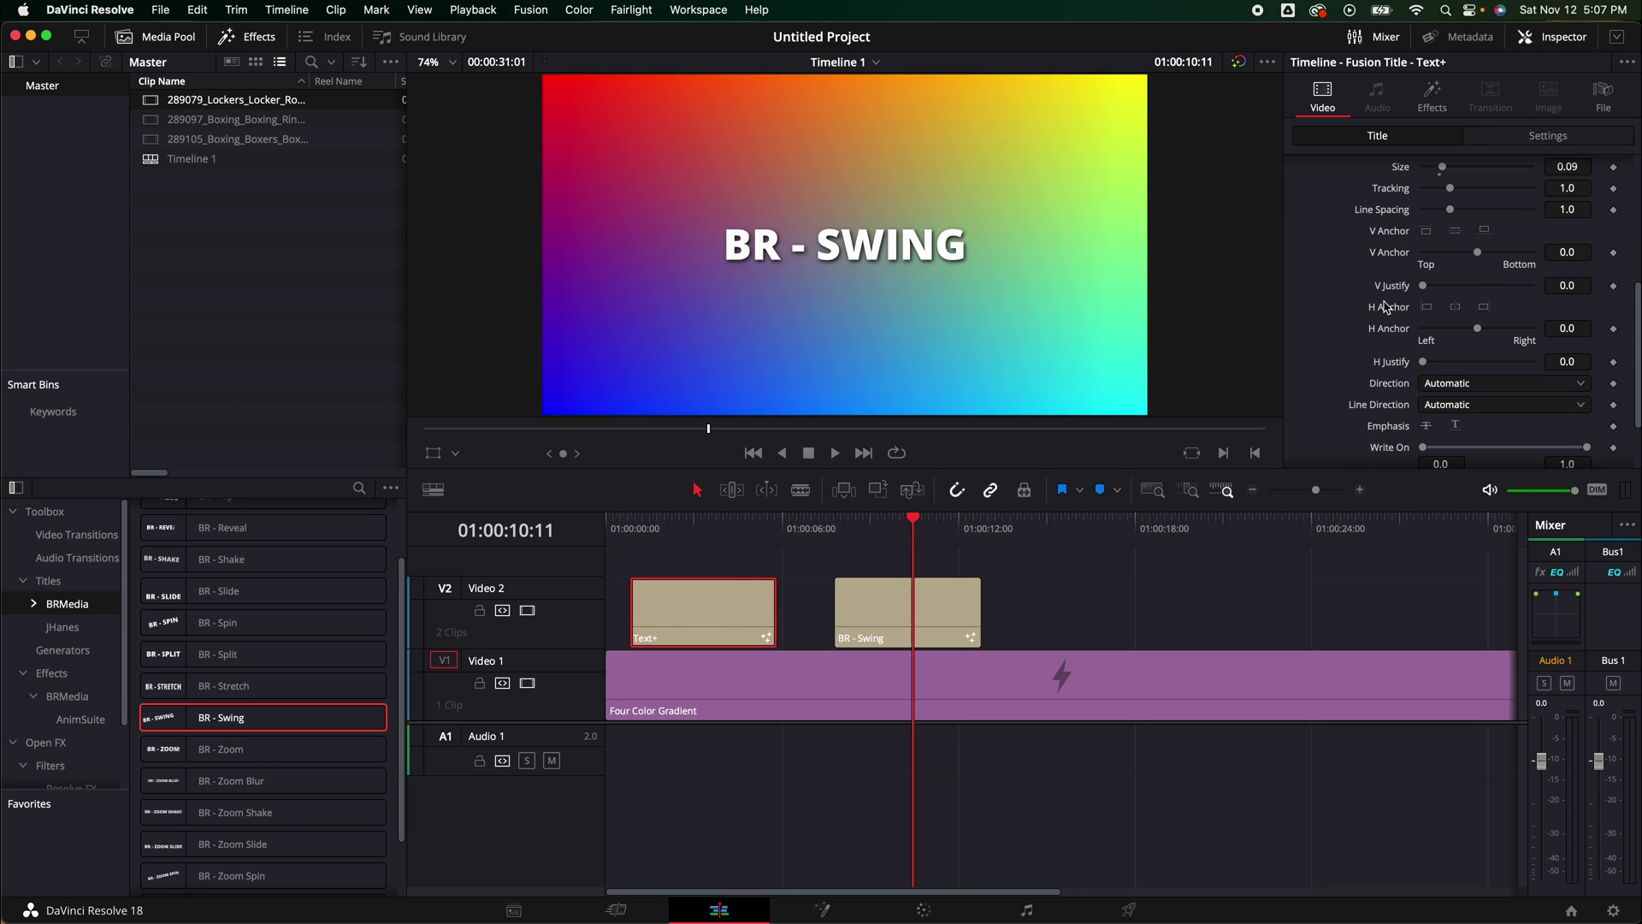
{"action": "left_click", "coordinate": [1427, 100]}
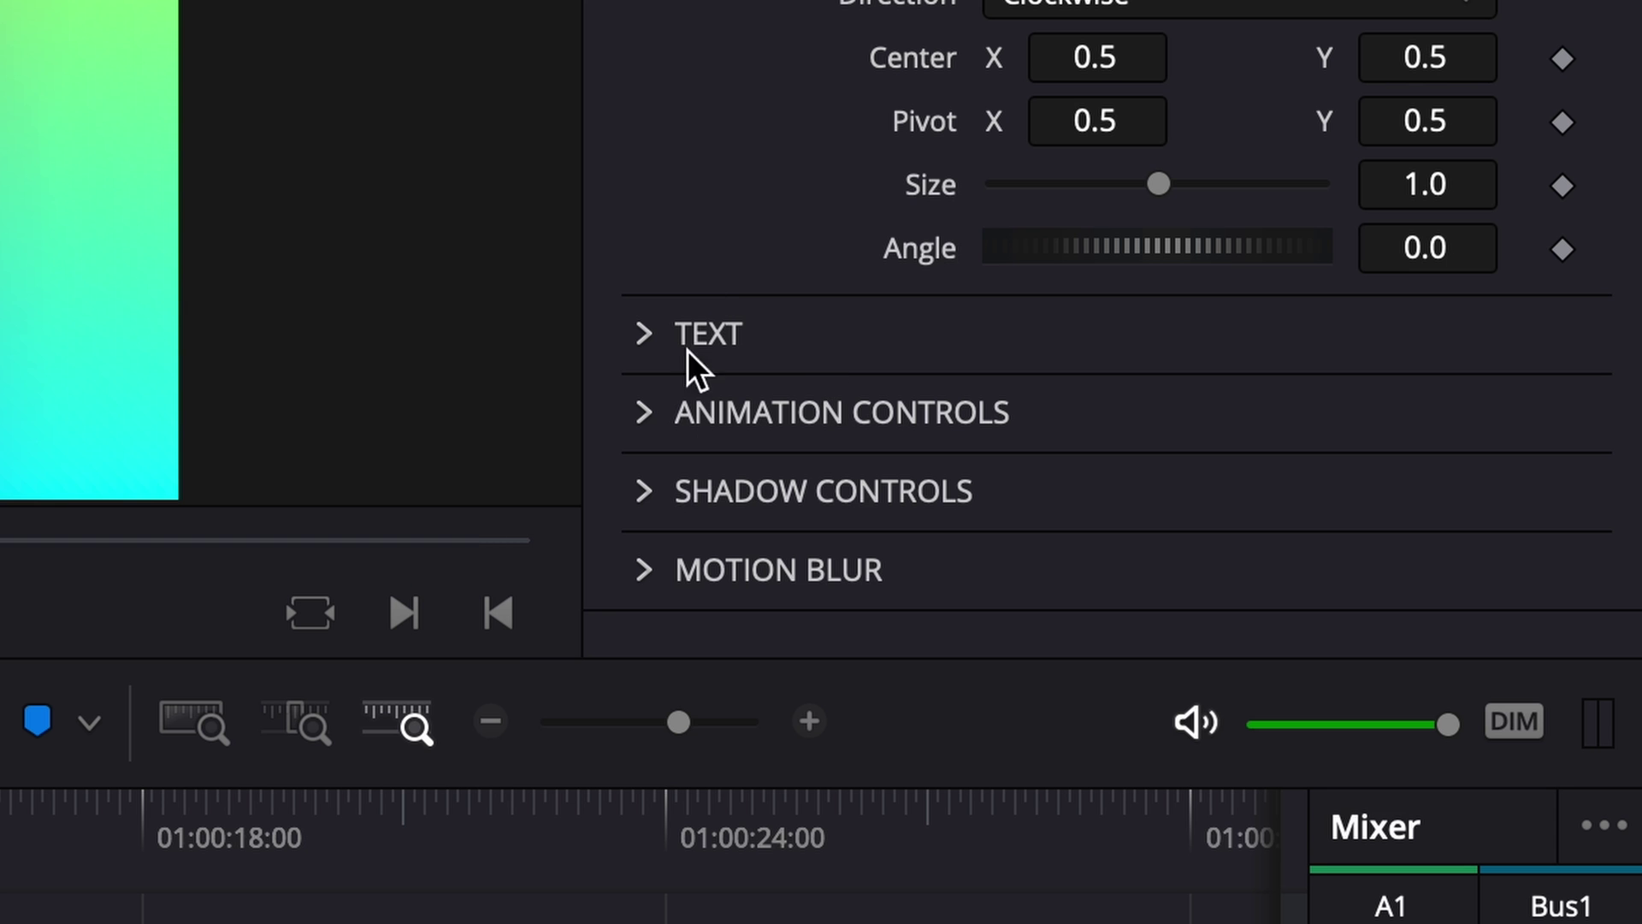
Set the BR - Swing title's Animation Length to 45 and play the title back
{"action": "left_click", "coordinate": [644, 412]}
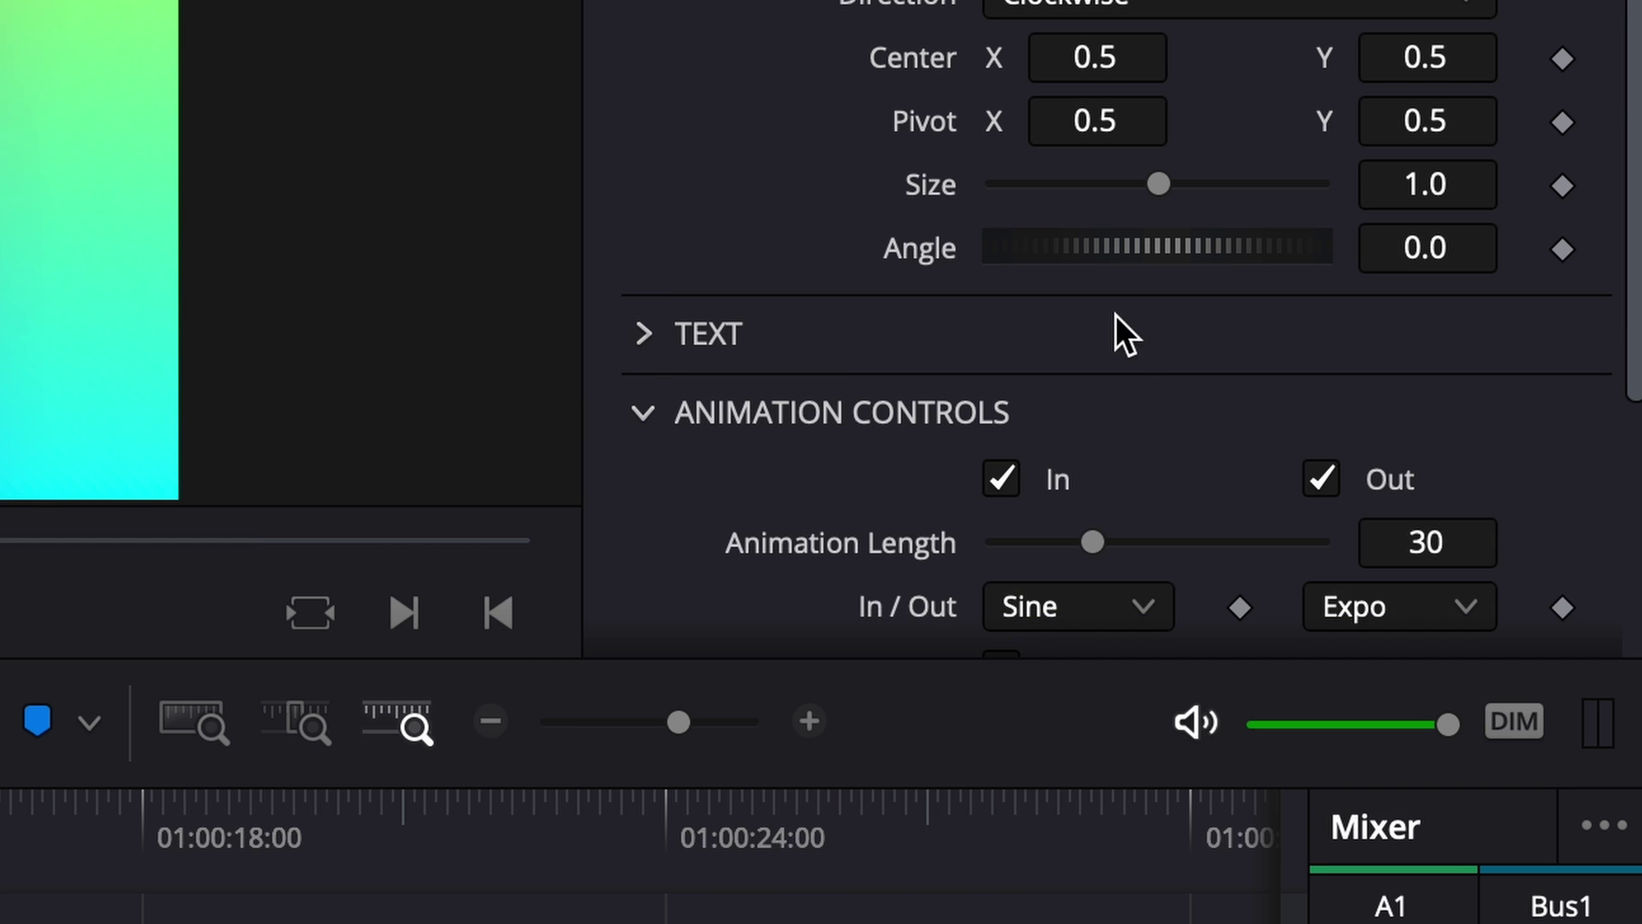
{"action": "scroll", "coordinate": [1134, 359], "scroll_direction": "down", "scroll_amount": 3}
{"action": "left_click_drag", "start_coordinate": [1083, 310], "coordinate": [1143, 306]}
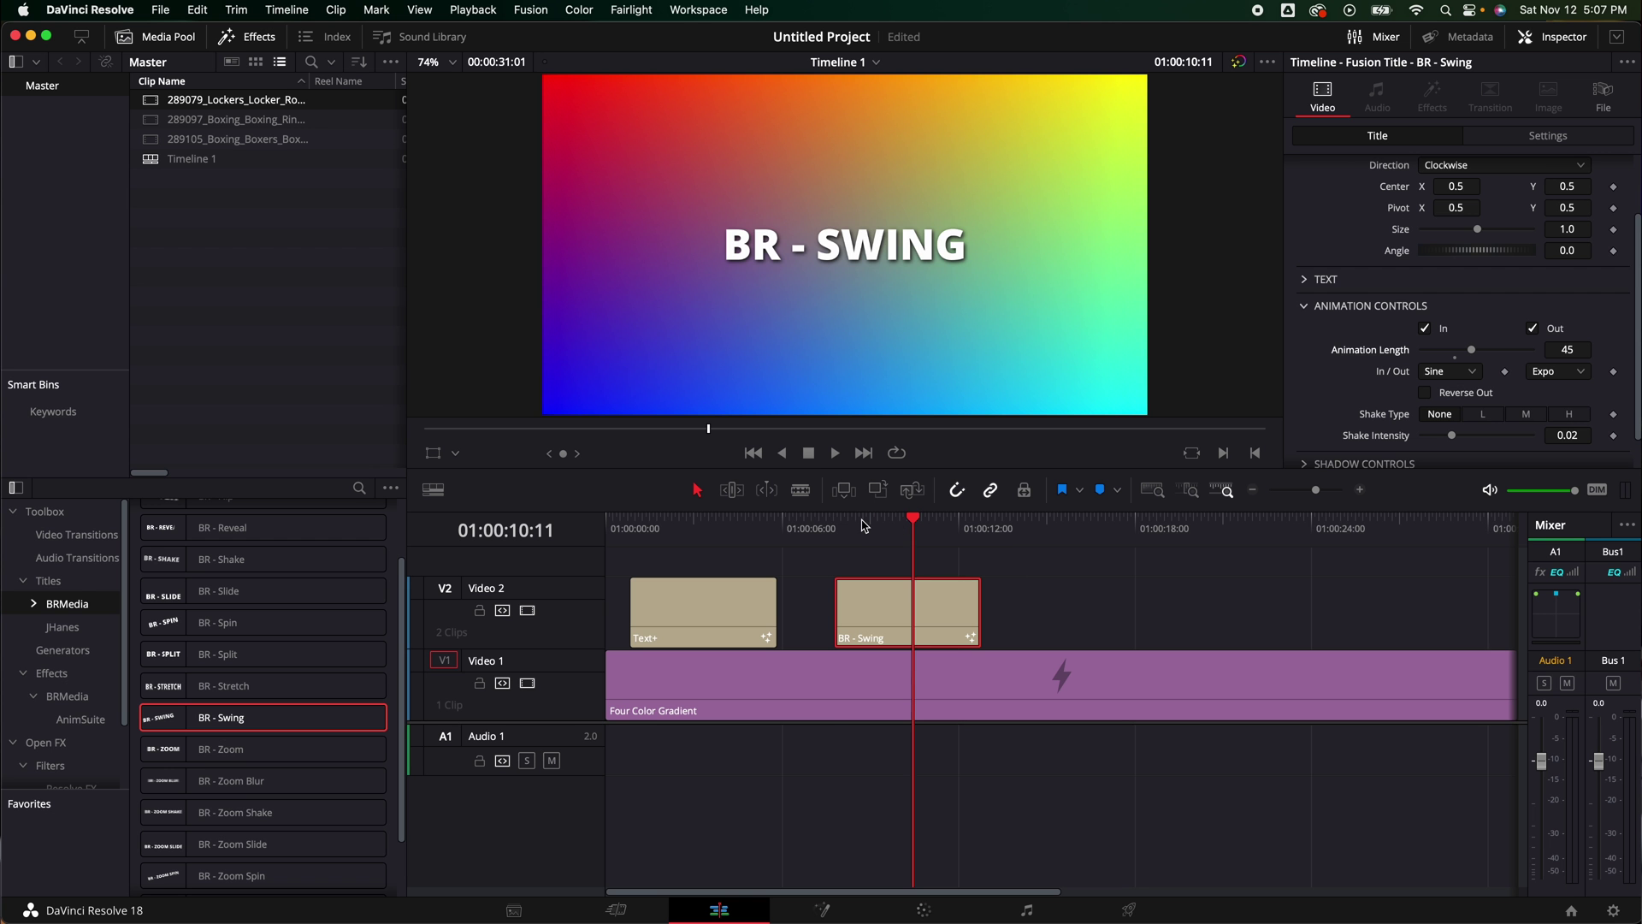
{"action": "left_click", "coordinate": [843, 525]}
{"action": "key", "text": "space"}
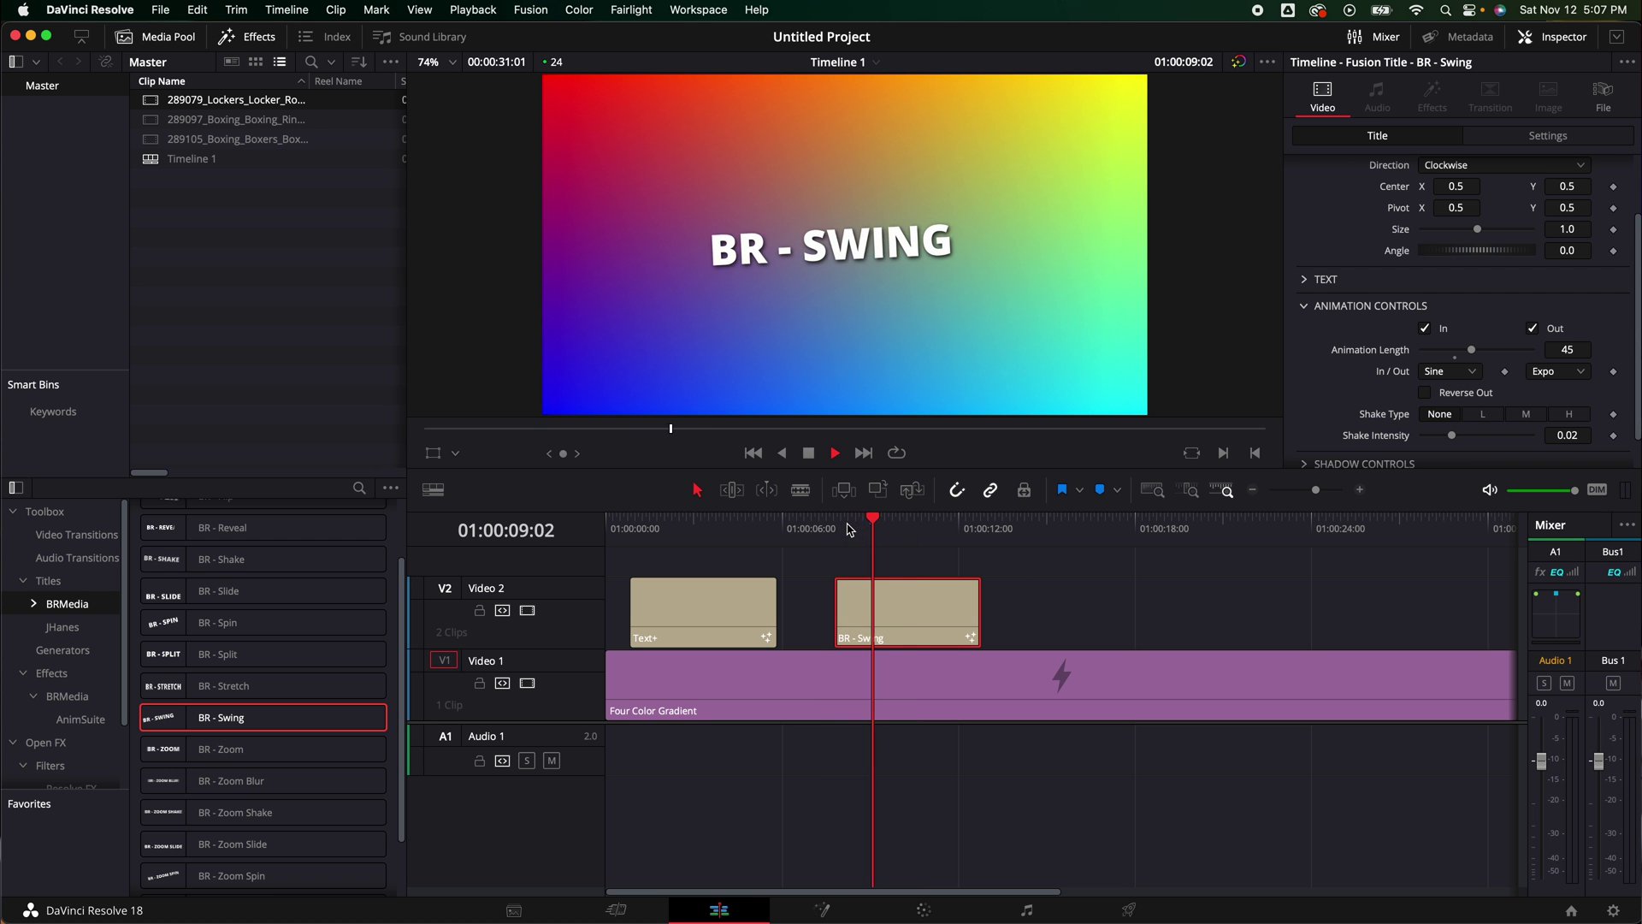
{"action": "key", "text": "space"}
Set the BR - Swing title's Animation Length to 8 and preview the faster swing
{"action": "left_click_drag", "start_coordinate": [1439, 356], "coordinate": [1435, 356]}
{"action": "left_click", "coordinate": [834, 531]}
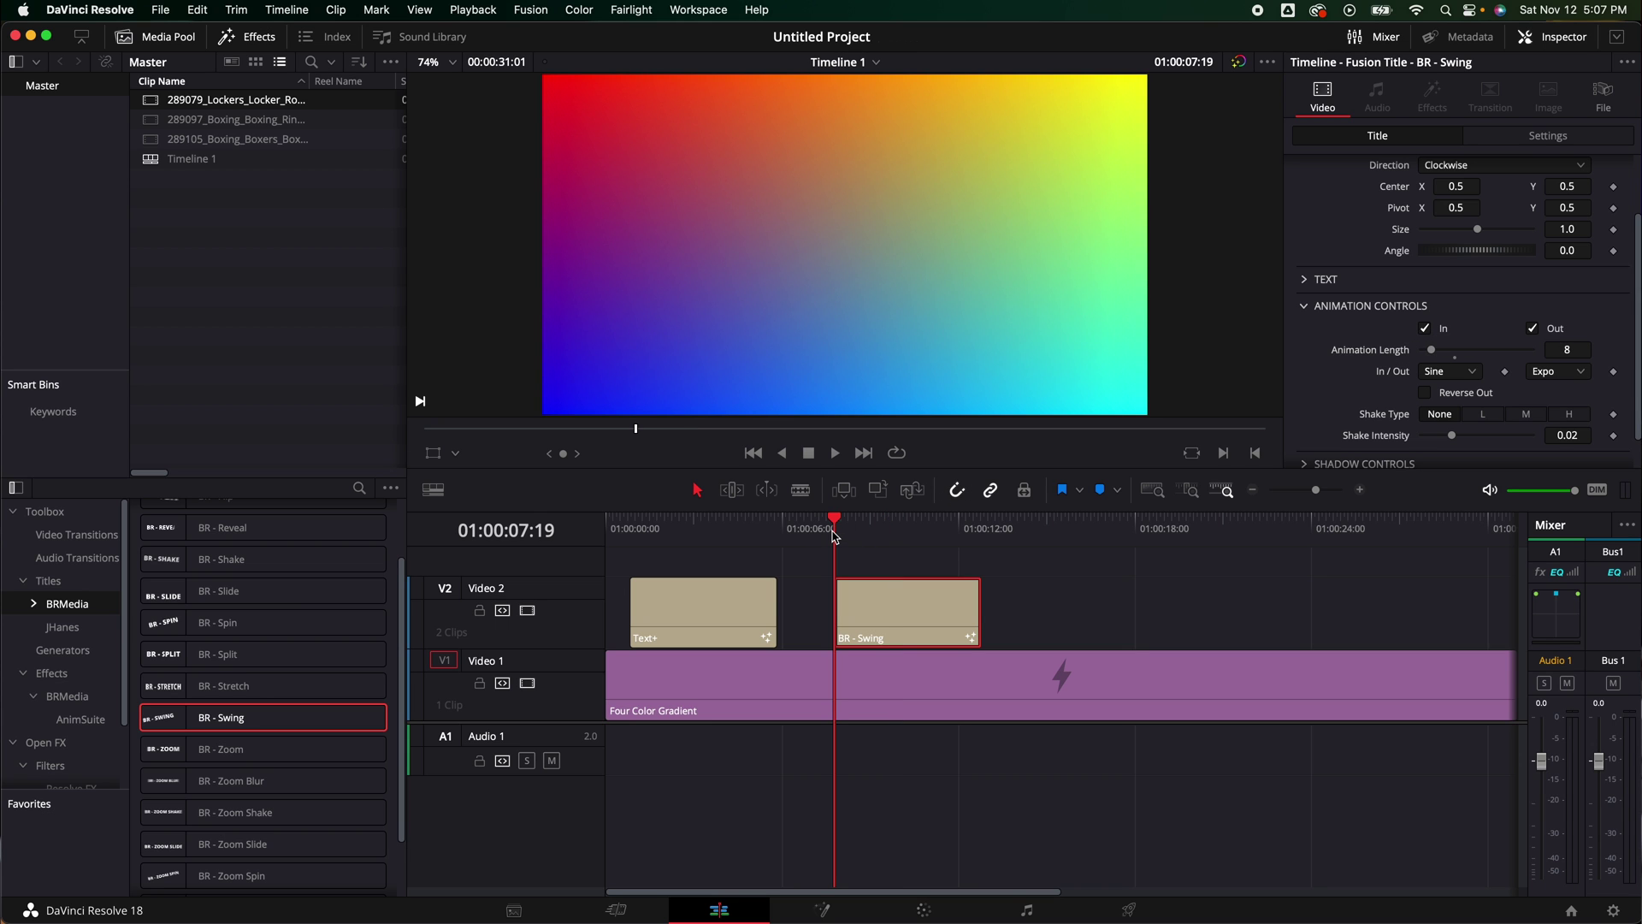
{"action": "key", "text": "space"}
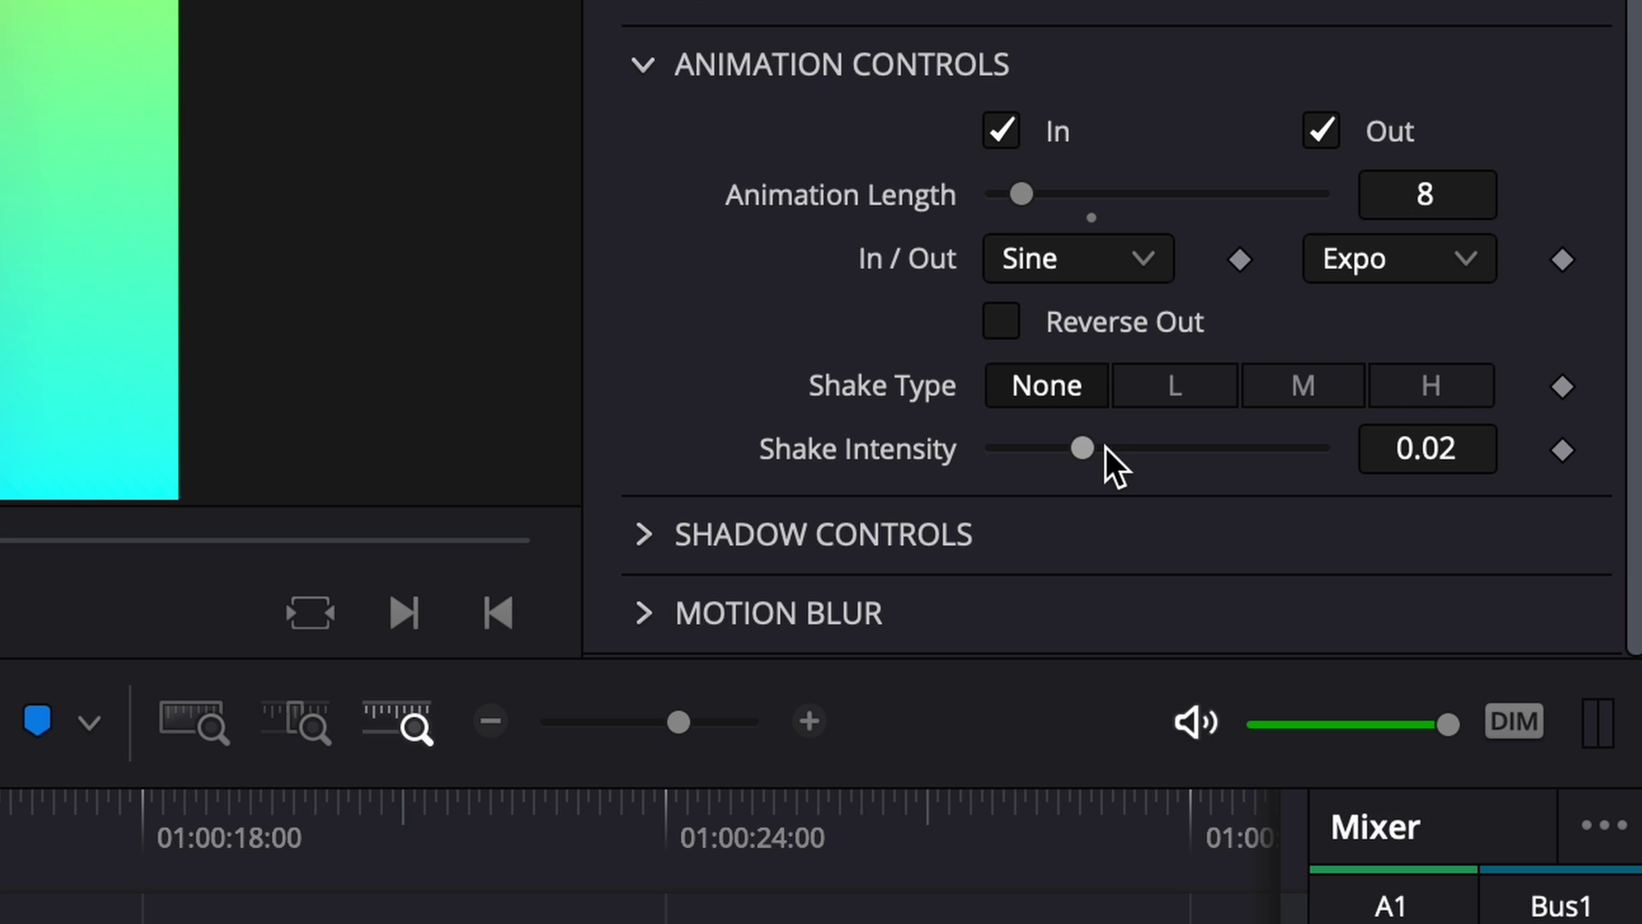
Set the BR - Swing title's Shake Type to L with a Shake Intensity of 0.00472 and play the title back
{"action": "left_click", "coordinate": [1150, 387]}
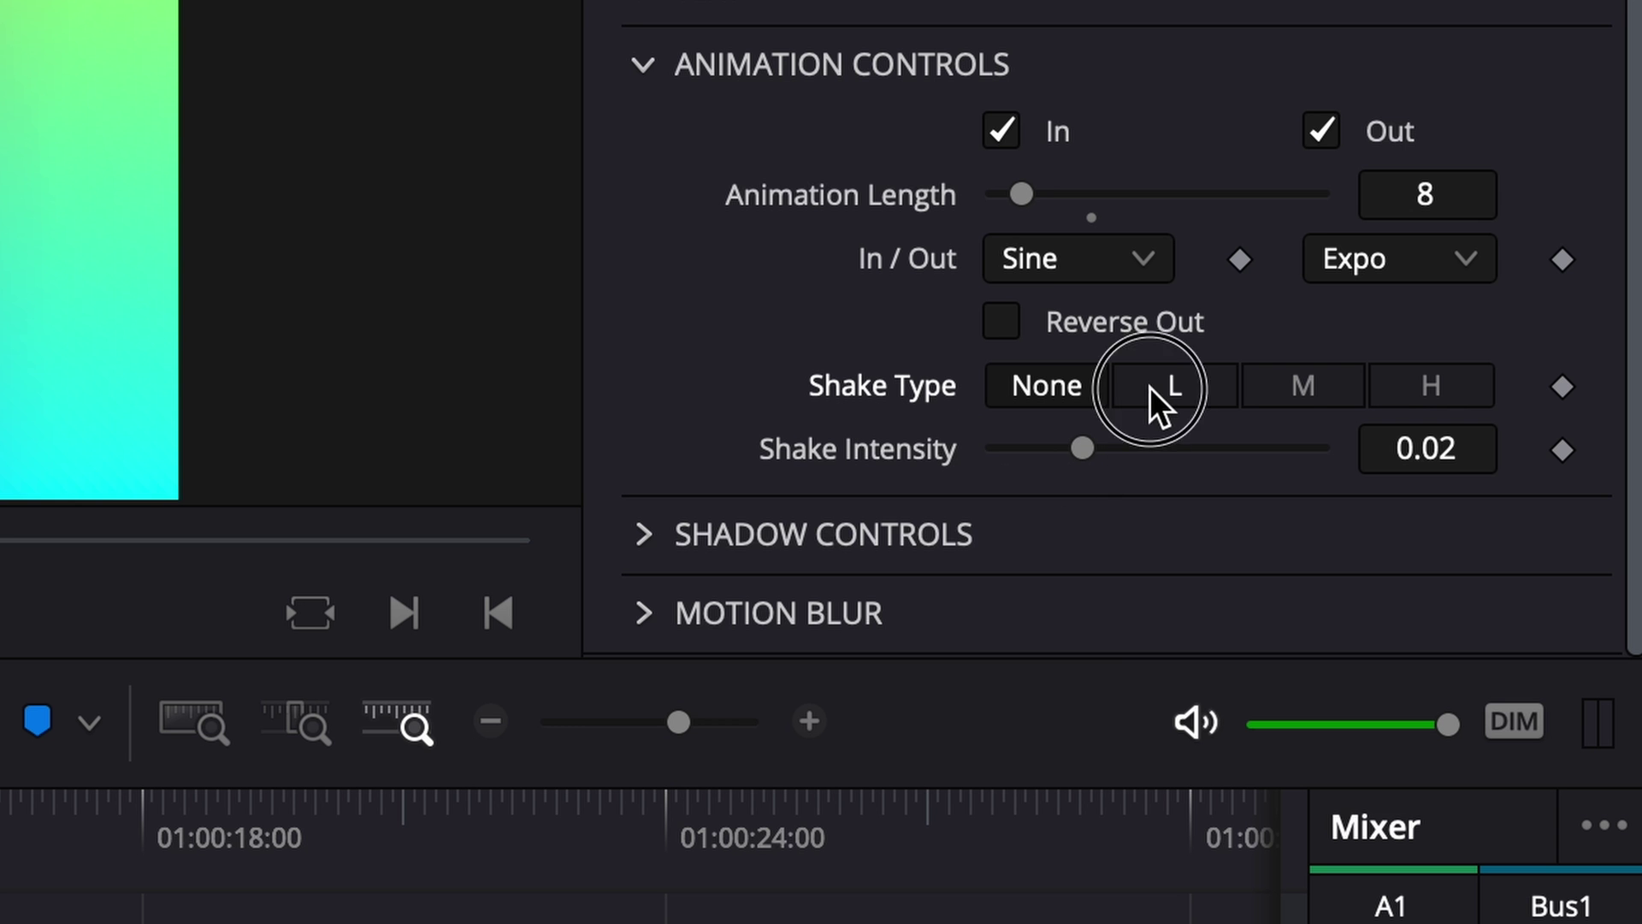
{"action": "left_click_drag", "start_coordinate": [1085, 445], "coordinate": [1018, 454]}
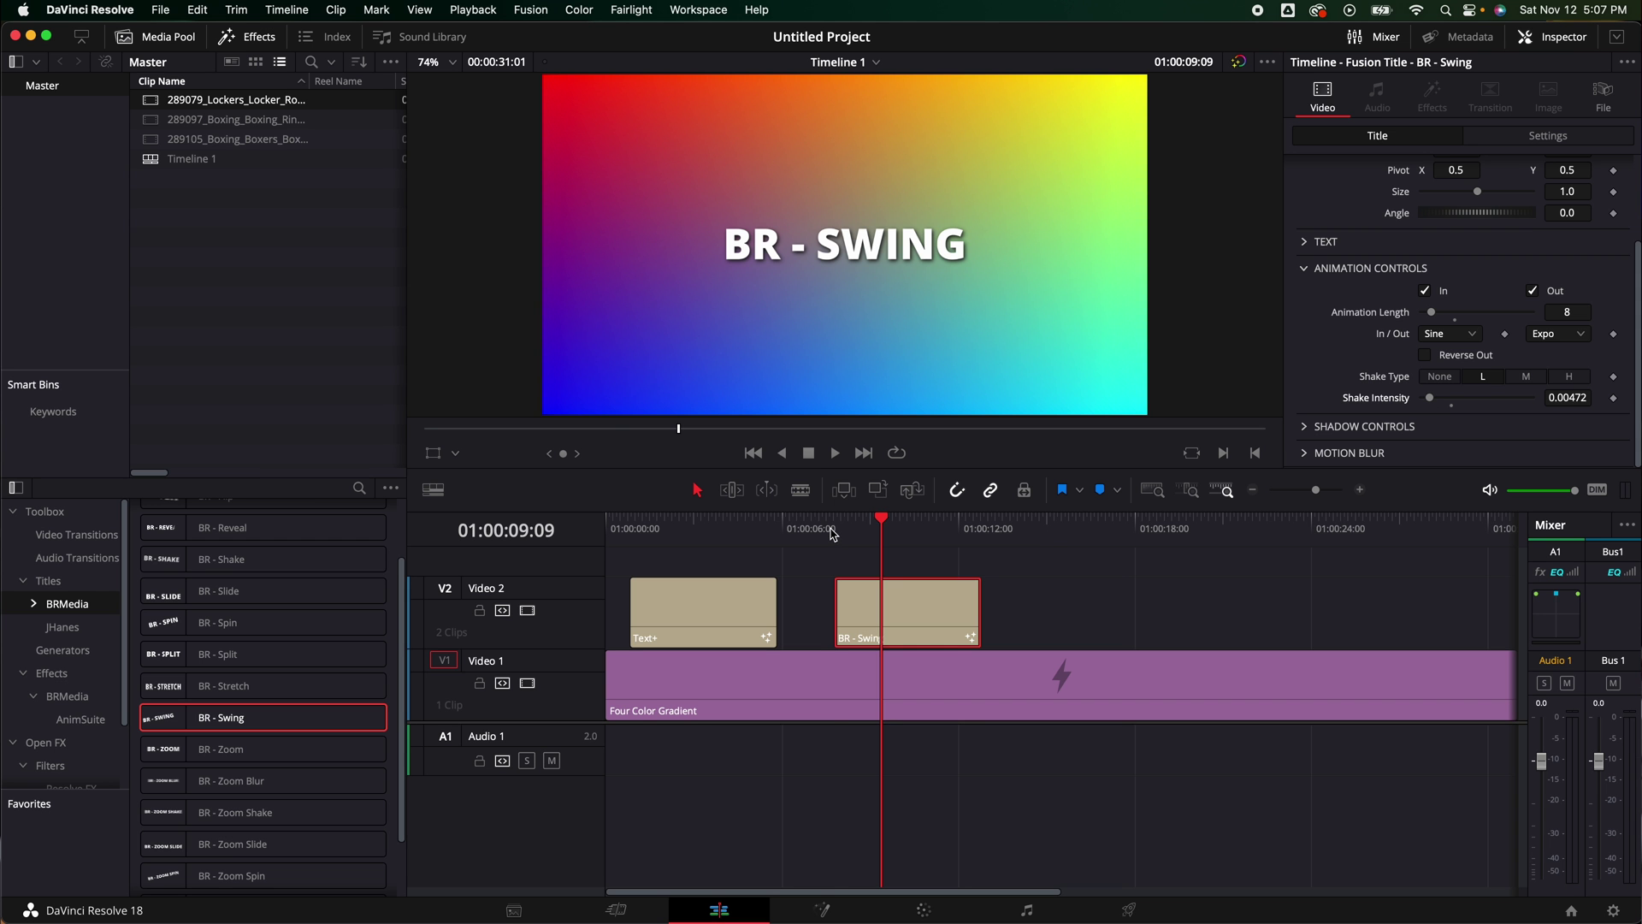
{"action": "left_click", "coordinate": [832, 535]}
{"action": "key", "text": "space"}
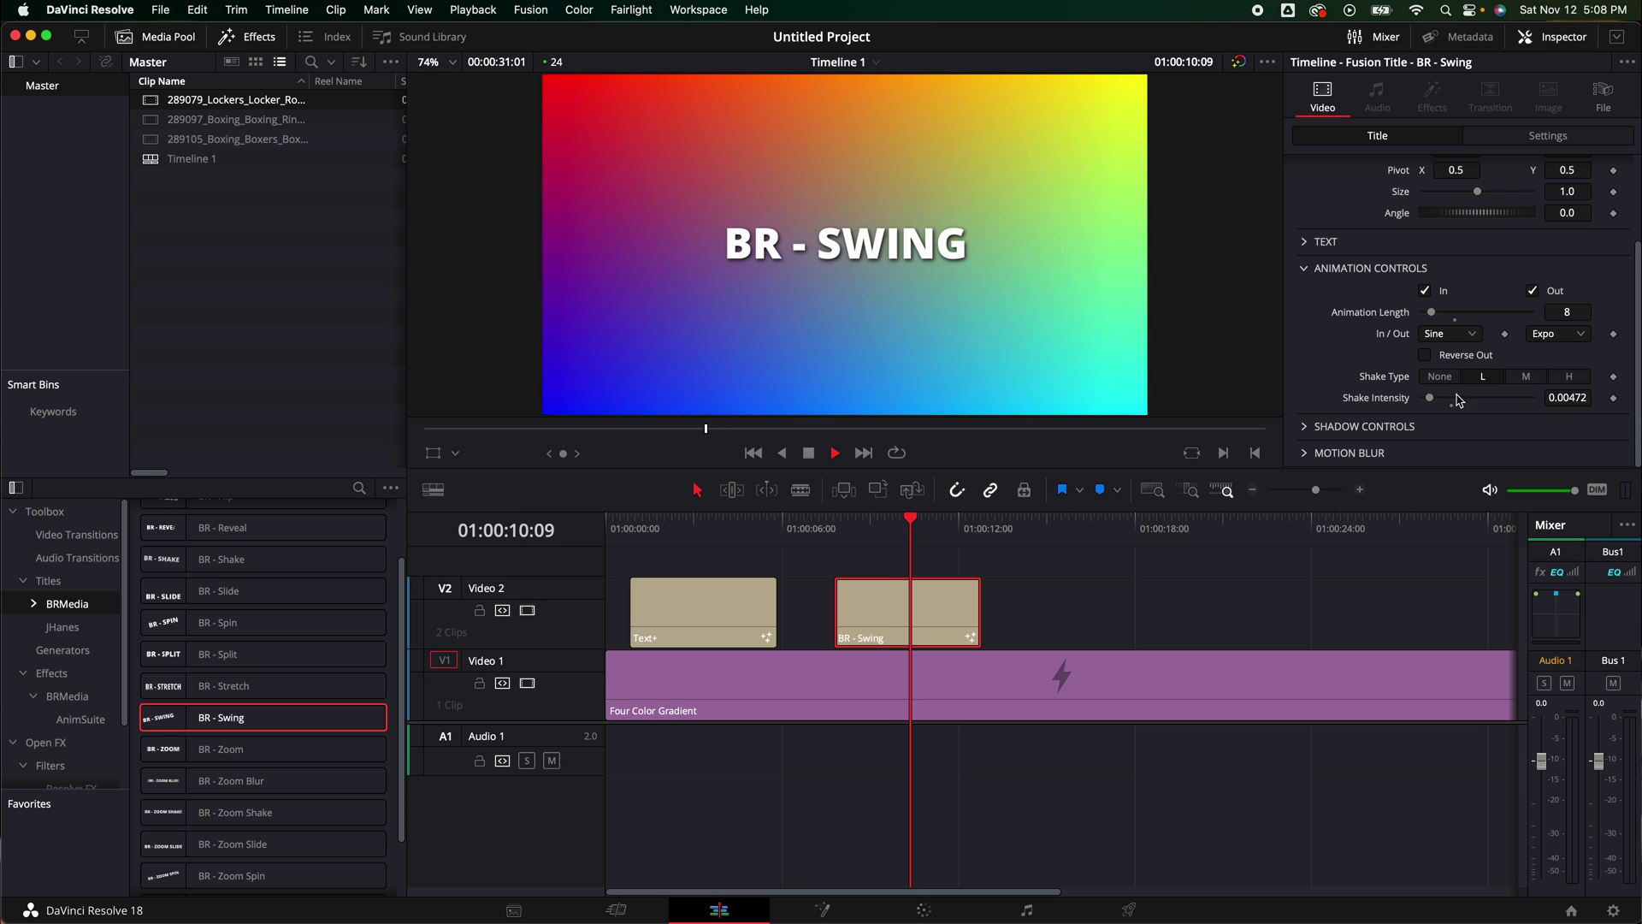
Raise the BR - Swing title's Shake Intensity to 0.05197 and play back the stronger shake
{"action": "scroll", "coordinate": [1495, 405], "scroll_direction": "up", "scroll_amount": 1}
{"action": "left_click", "coordinate": [1496, 400]}
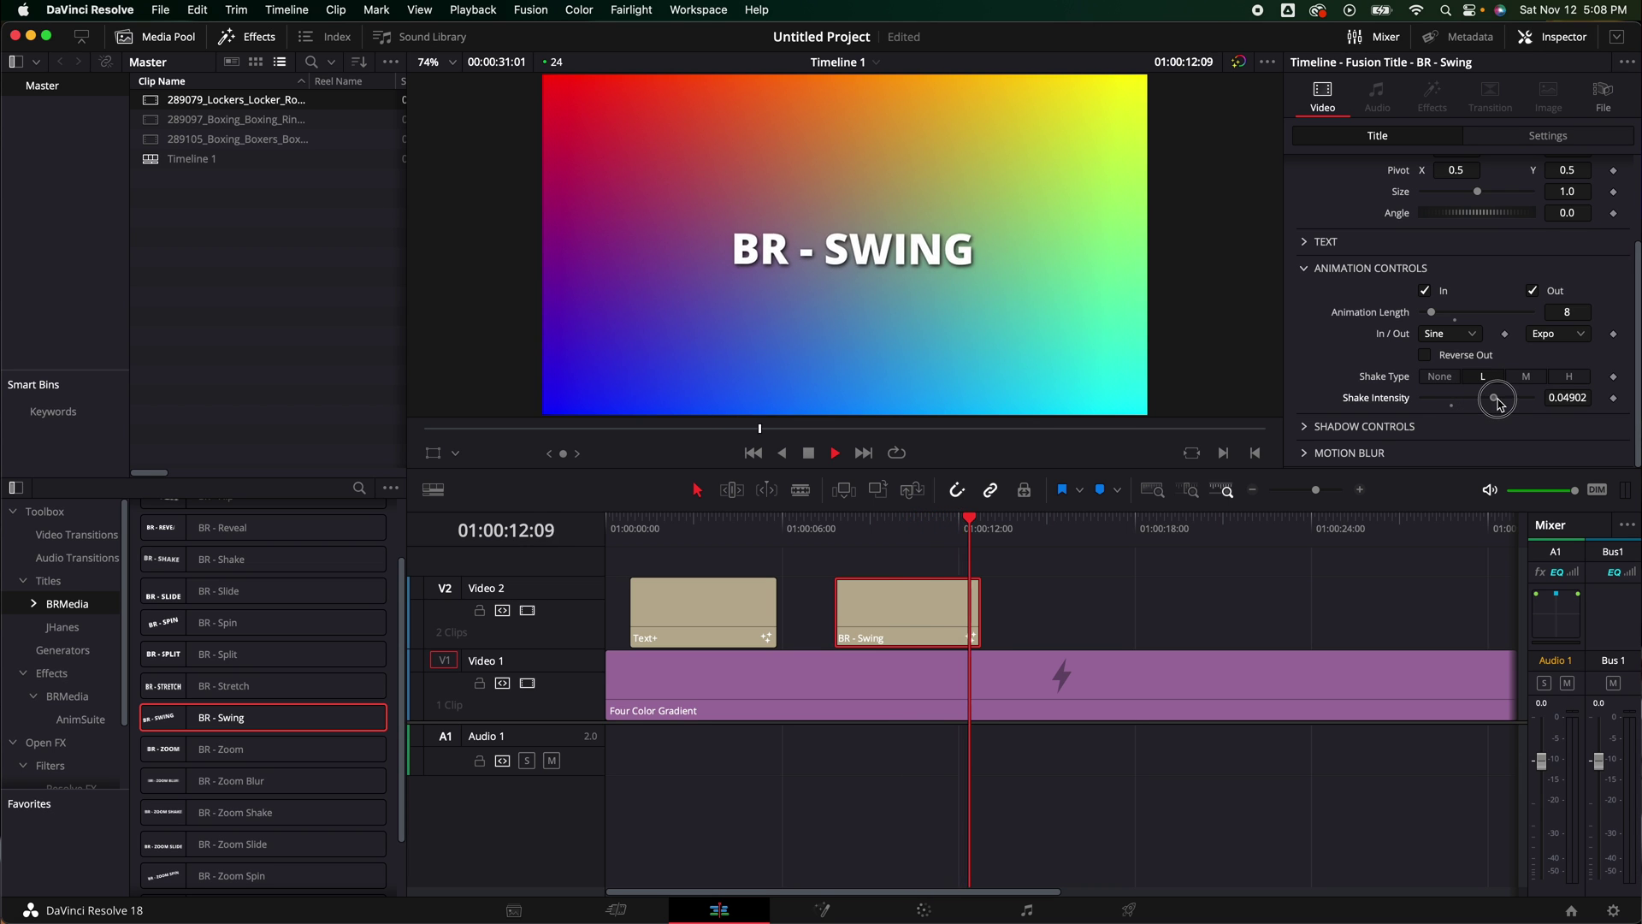
{"action": "left_click", "coordinate": [841, 522]}
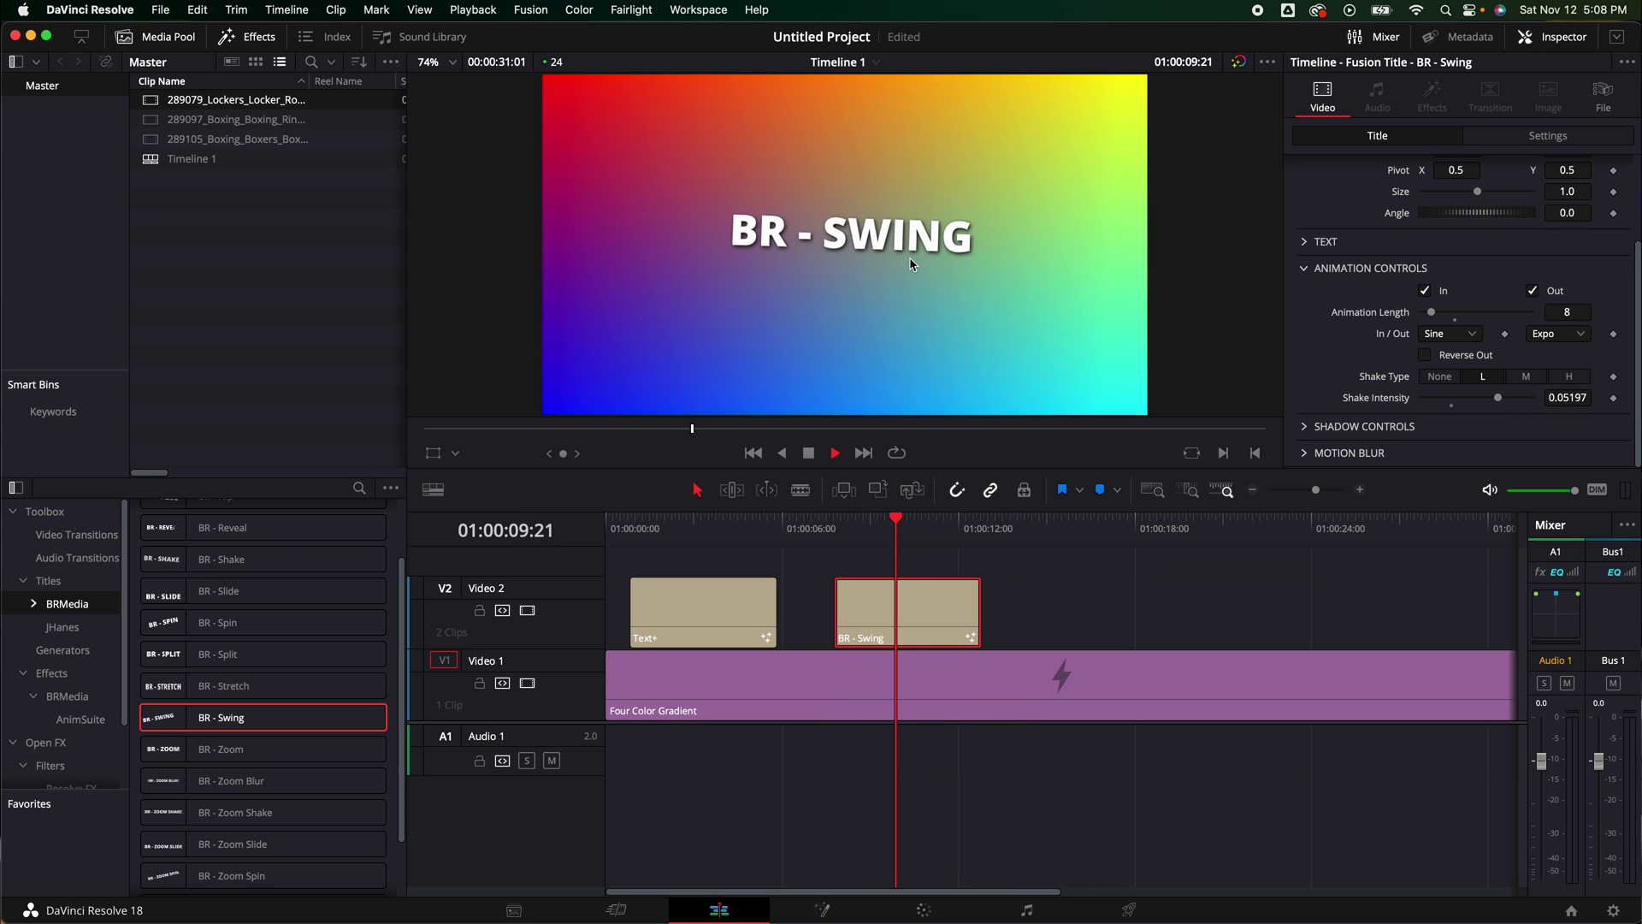
{"action": "key", "text": "space"}
Set the title's Shake Type to None, enable Reverse Out and play the title through its exit animation
{"action": "left_click", "coordinate": [1449, 381]}
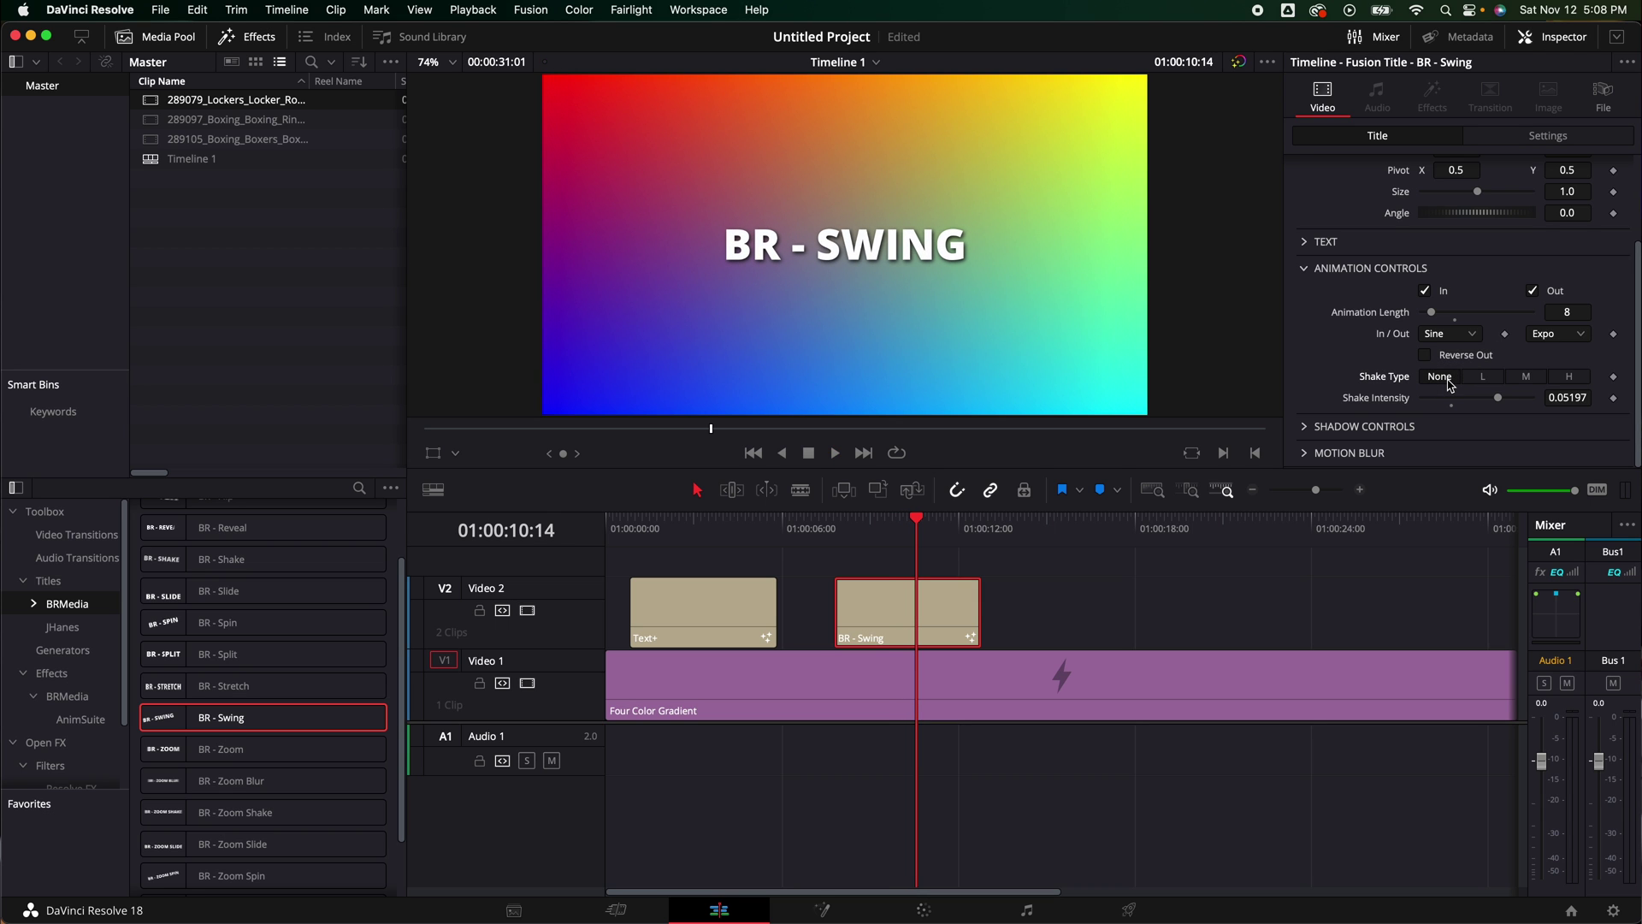
{"action": "left_click", "coordinate": [839, 527]}
{"action": "key", "text": "space"}
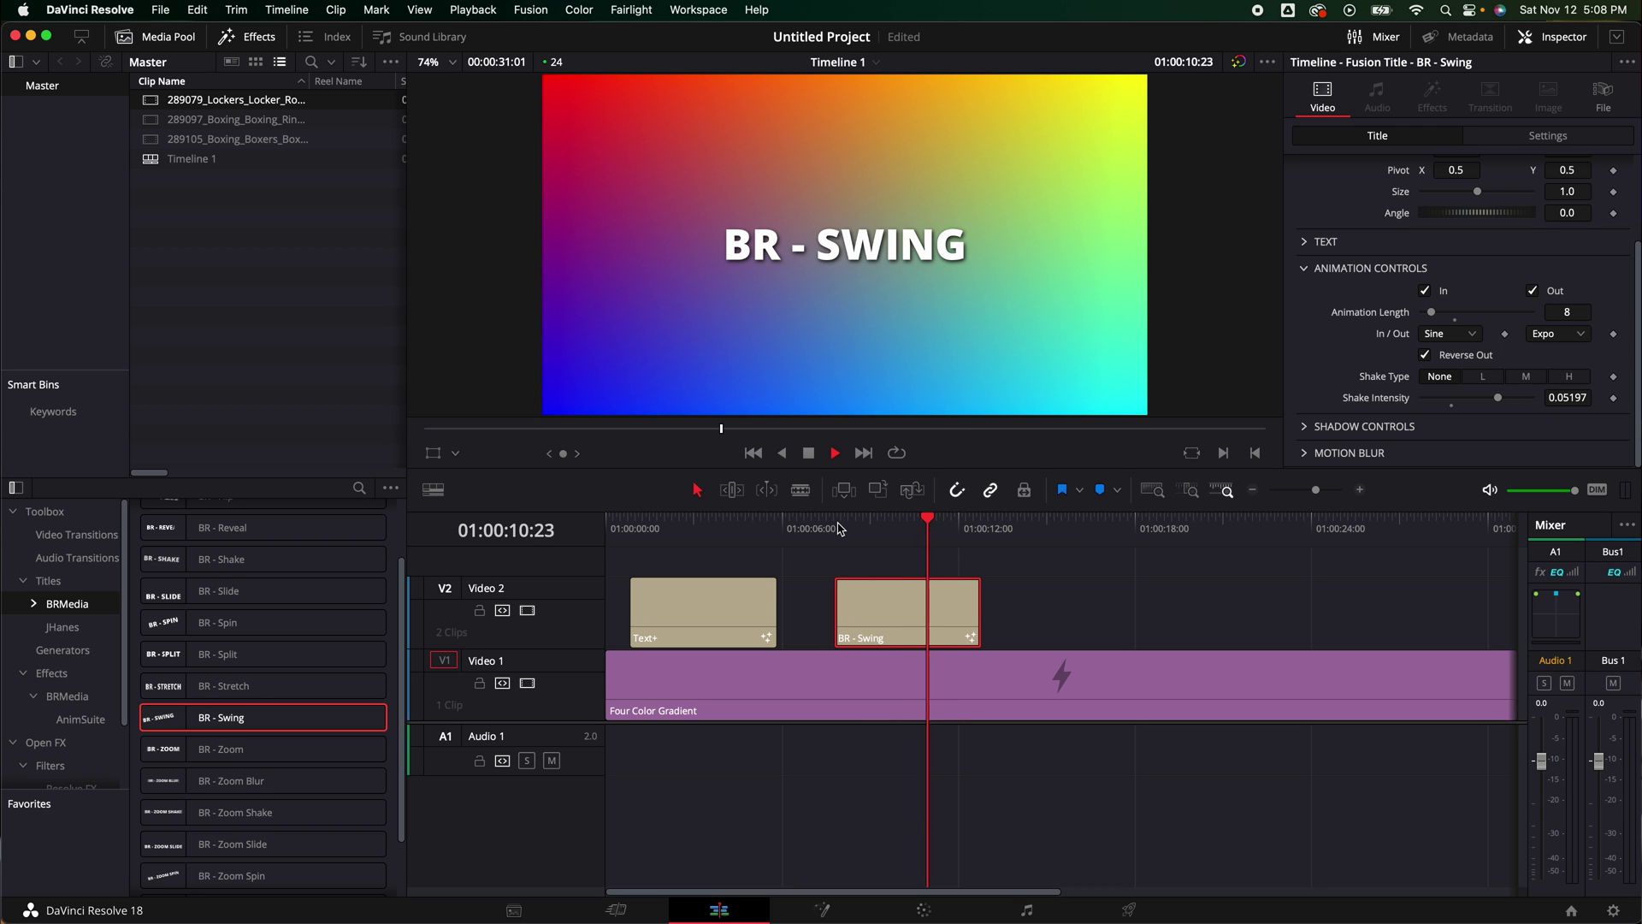
{"action": "key", "text": "space"}
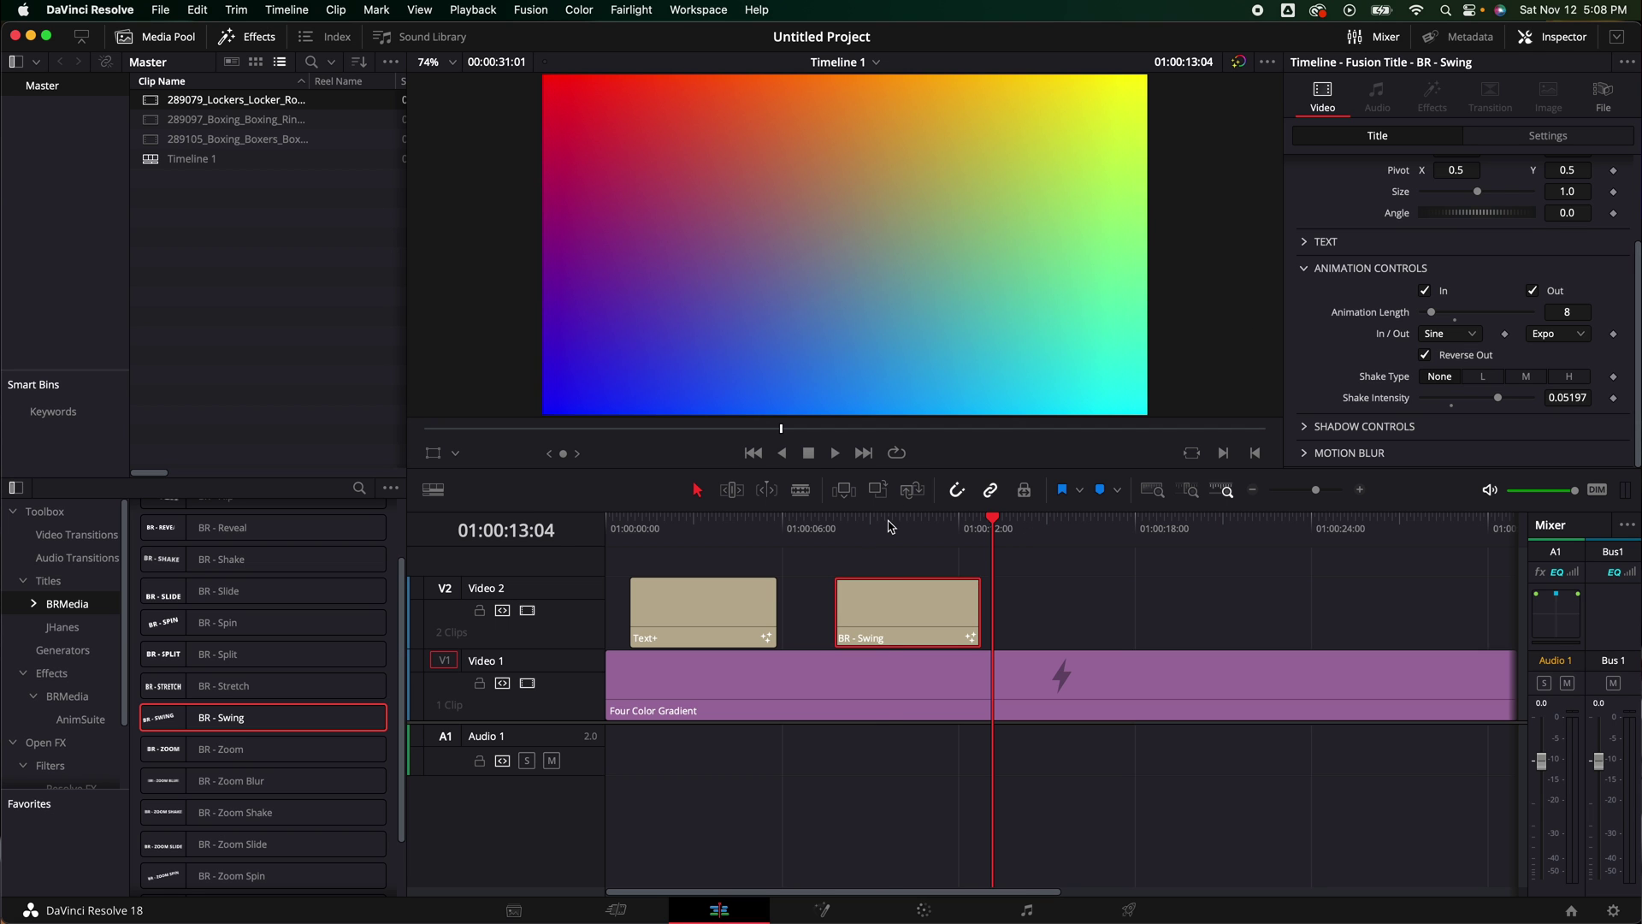
Review the BR - Swing title's shadow controls in the middle of the clip, and enable Motion Blur
{"action": "left_click", "coordinate": [889, 525]}
{"action": "left_click", "coordinate": [1303, 427]}
{"action": "scroll", "coordinate": [1521, 354], "scroll_direction": "down", "scroll_amount": 3}
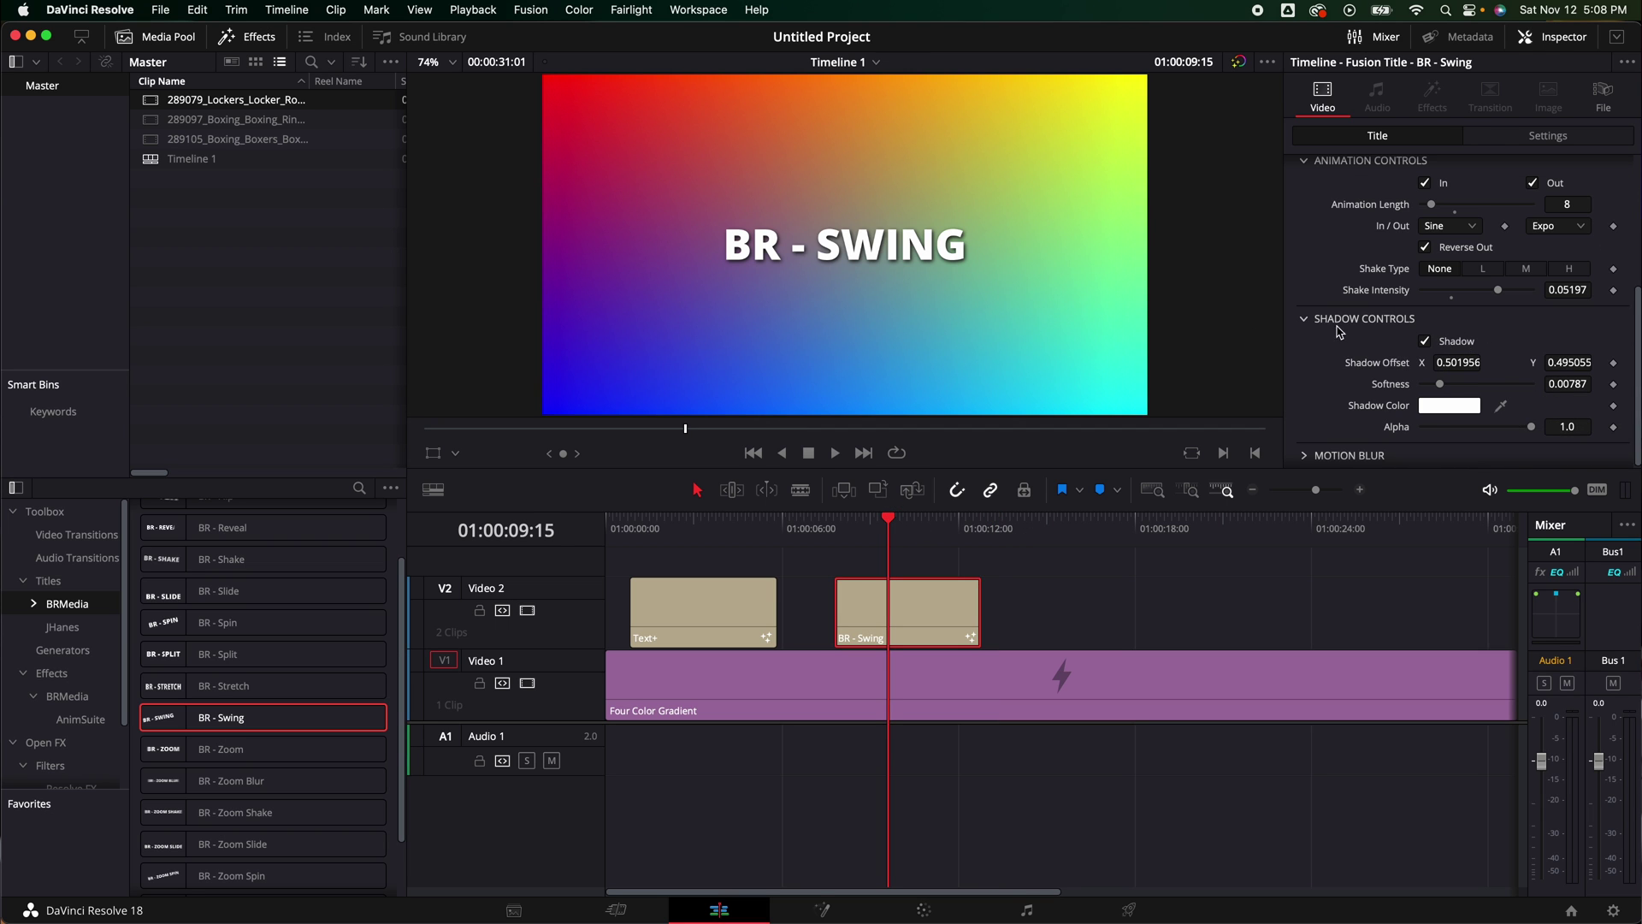
{"action": "left_click", "coordinate": [1304, 320]}
{"action": "left_click", "coordinate": [1305, 454]}
{"action": "left_click", "coordinate": [1425, 450]}
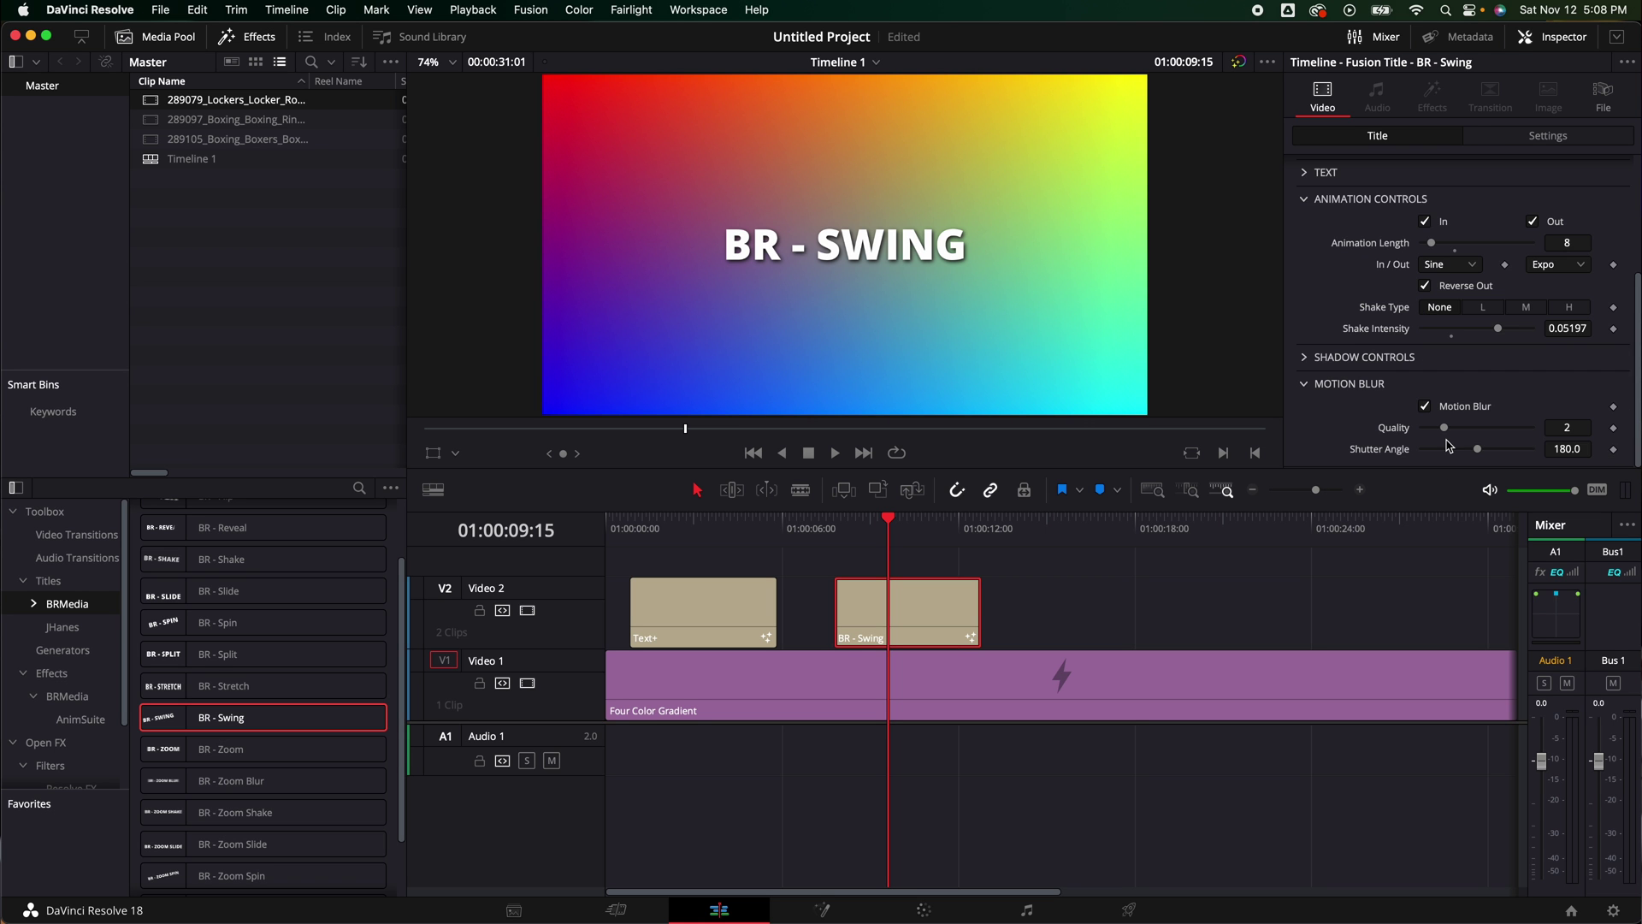
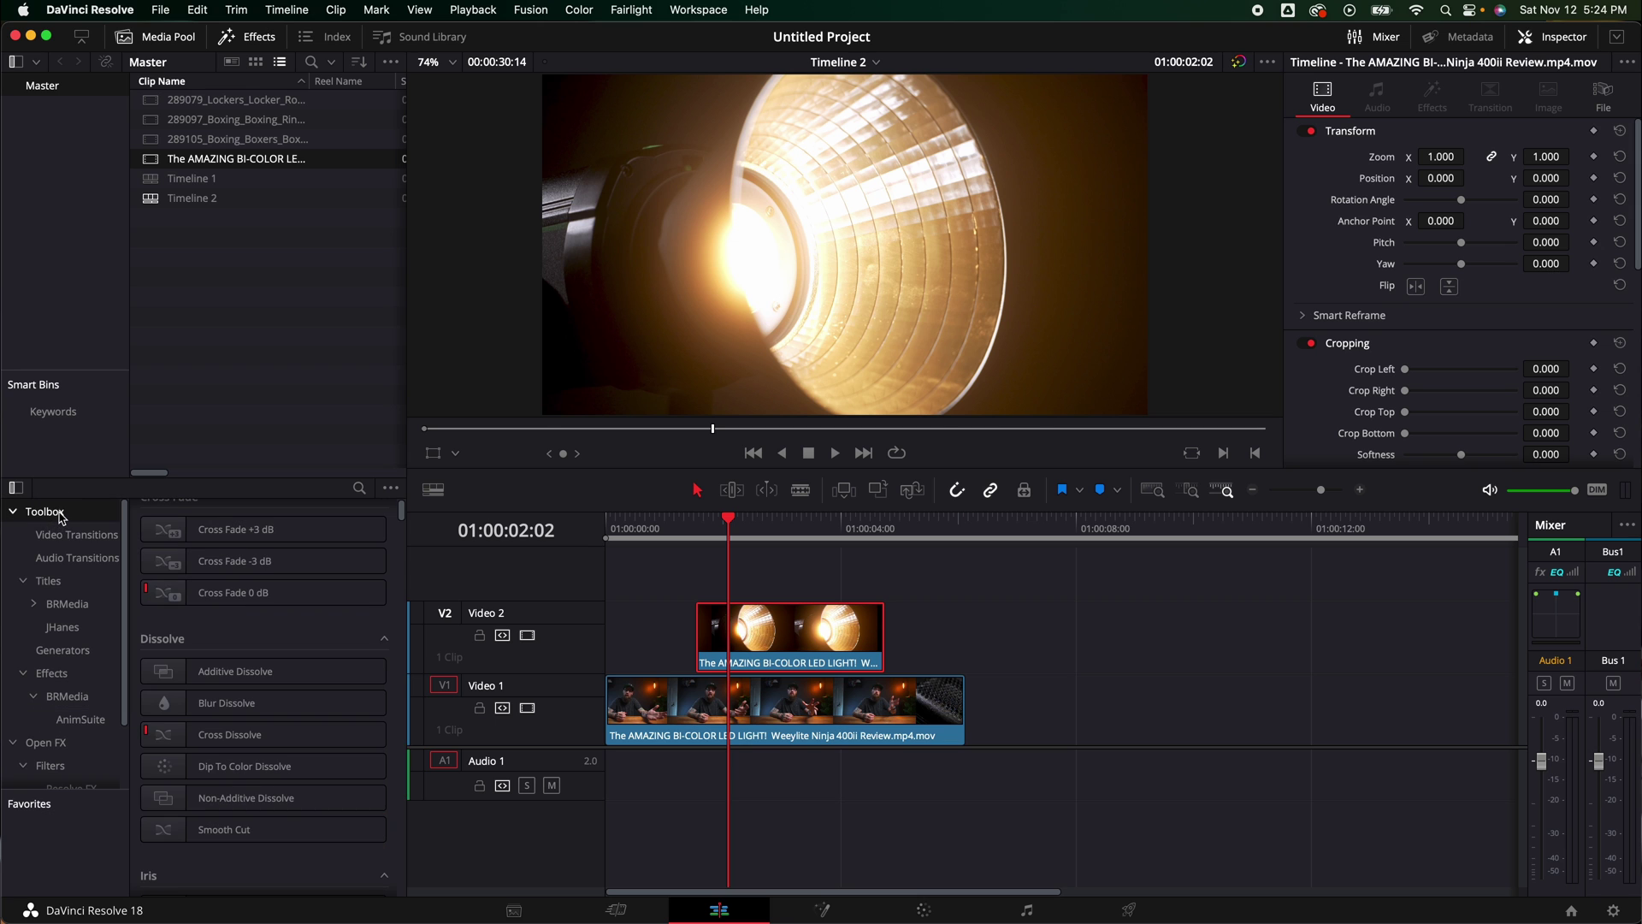
Apply the BR - Flip effect from AnimSuite to the light clip on Video 2 and play it back
{"action": "left_click", "coordinate": [61, 673]}
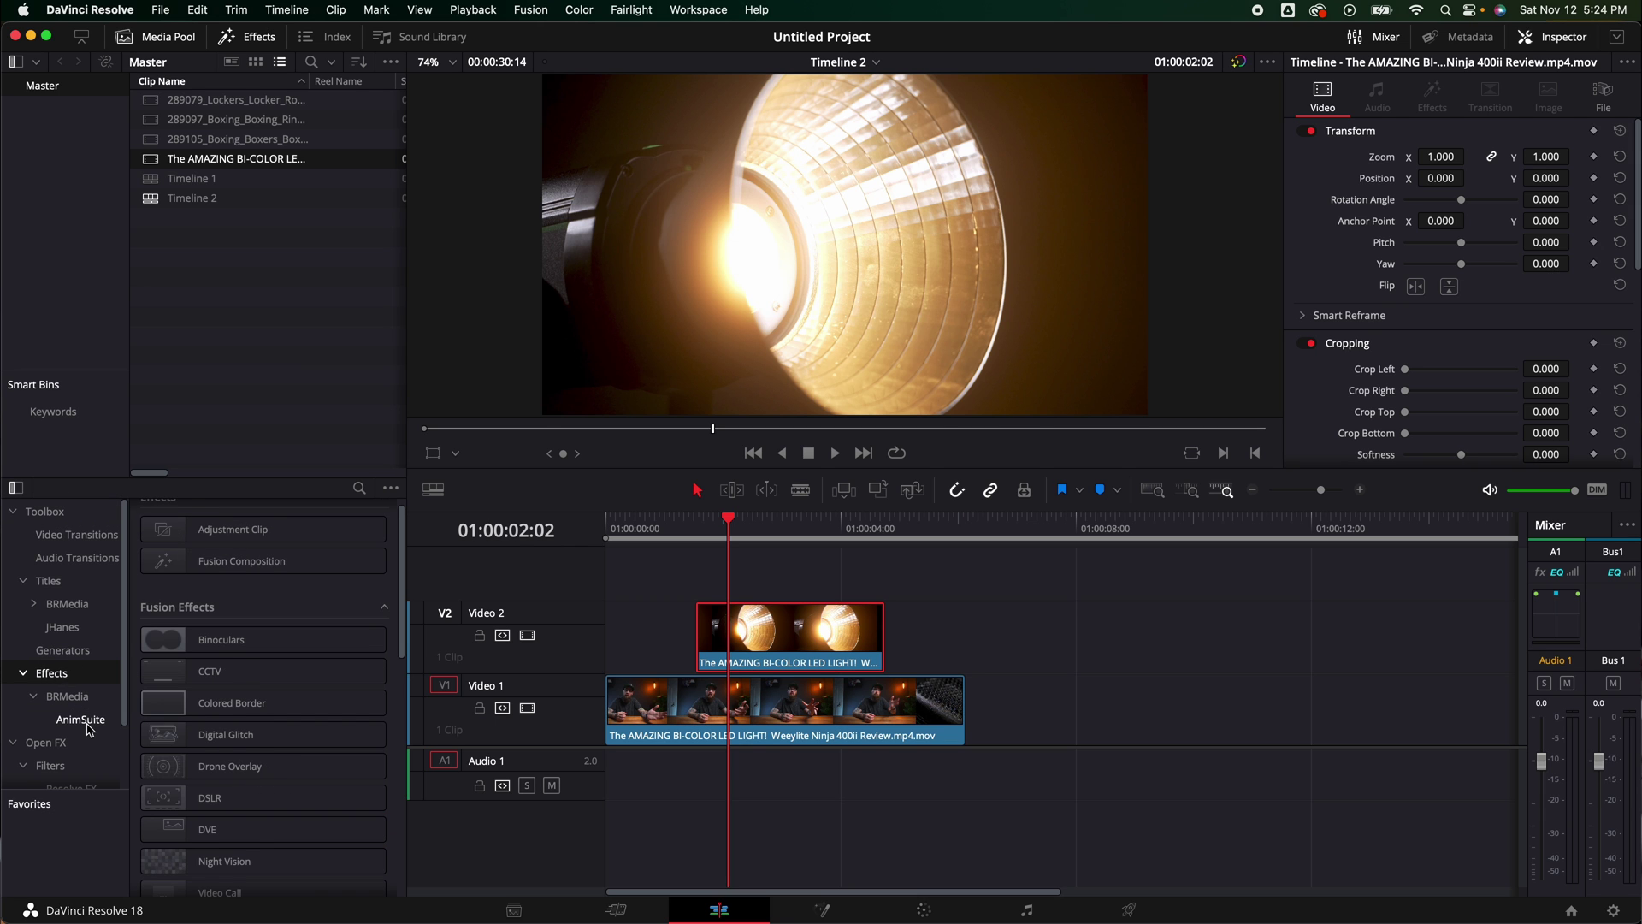
{"action": "left_click", "coordinate": [82, 720]}
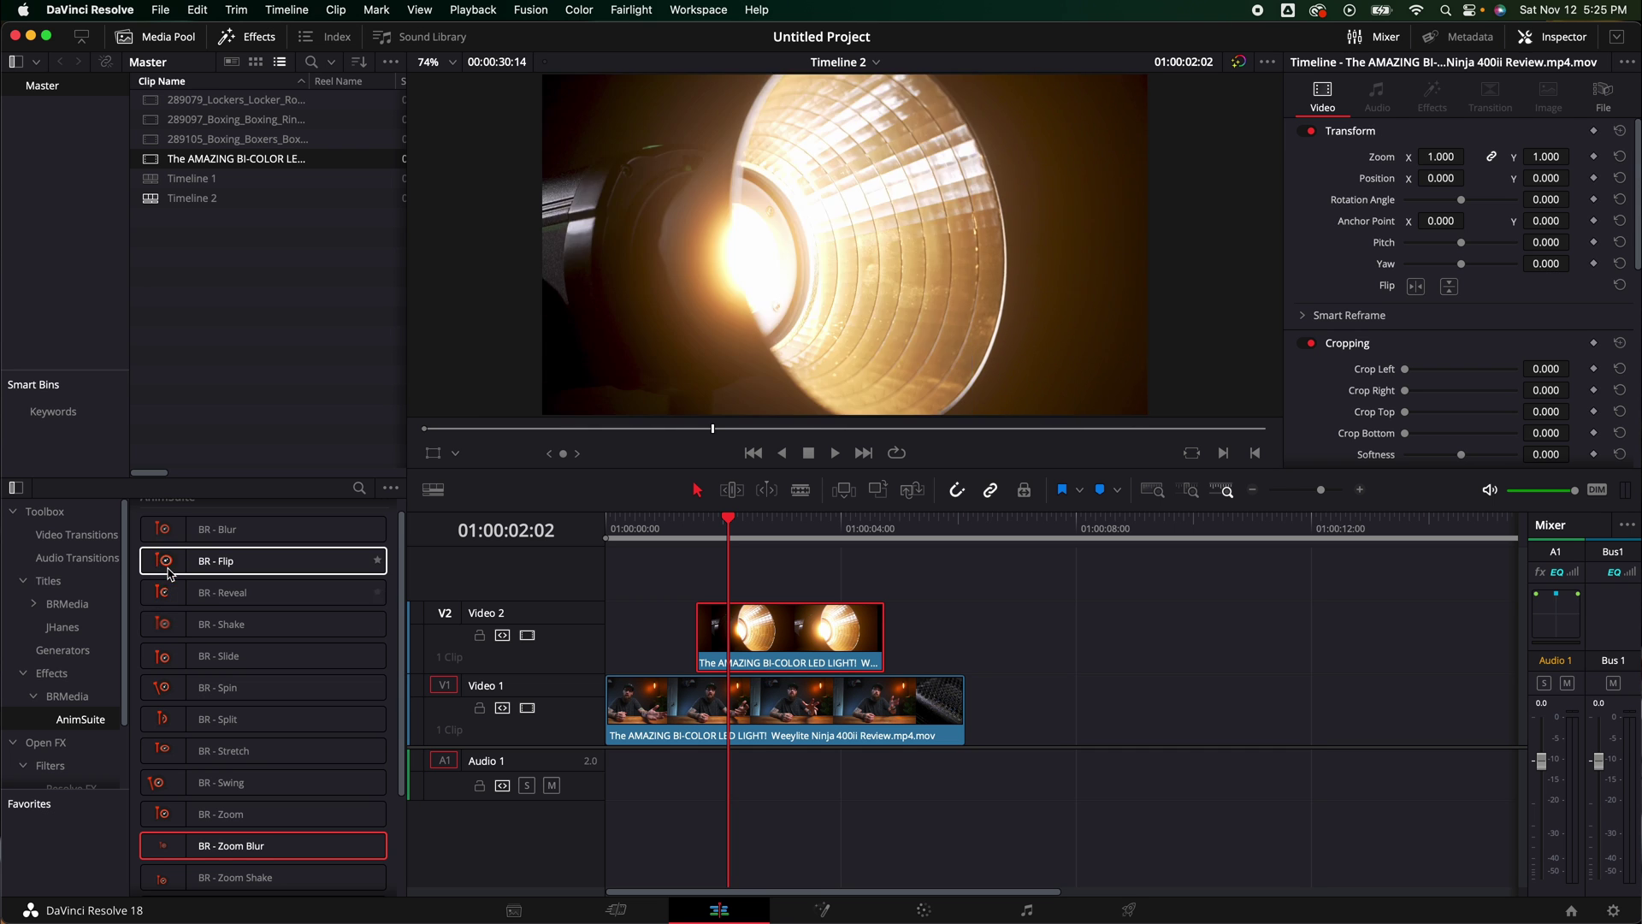
{"action": "left_click_drag", "start_coordinate": [158, 571], "coordinate": [741, 644]}
{"action": "key", "text": "space"}
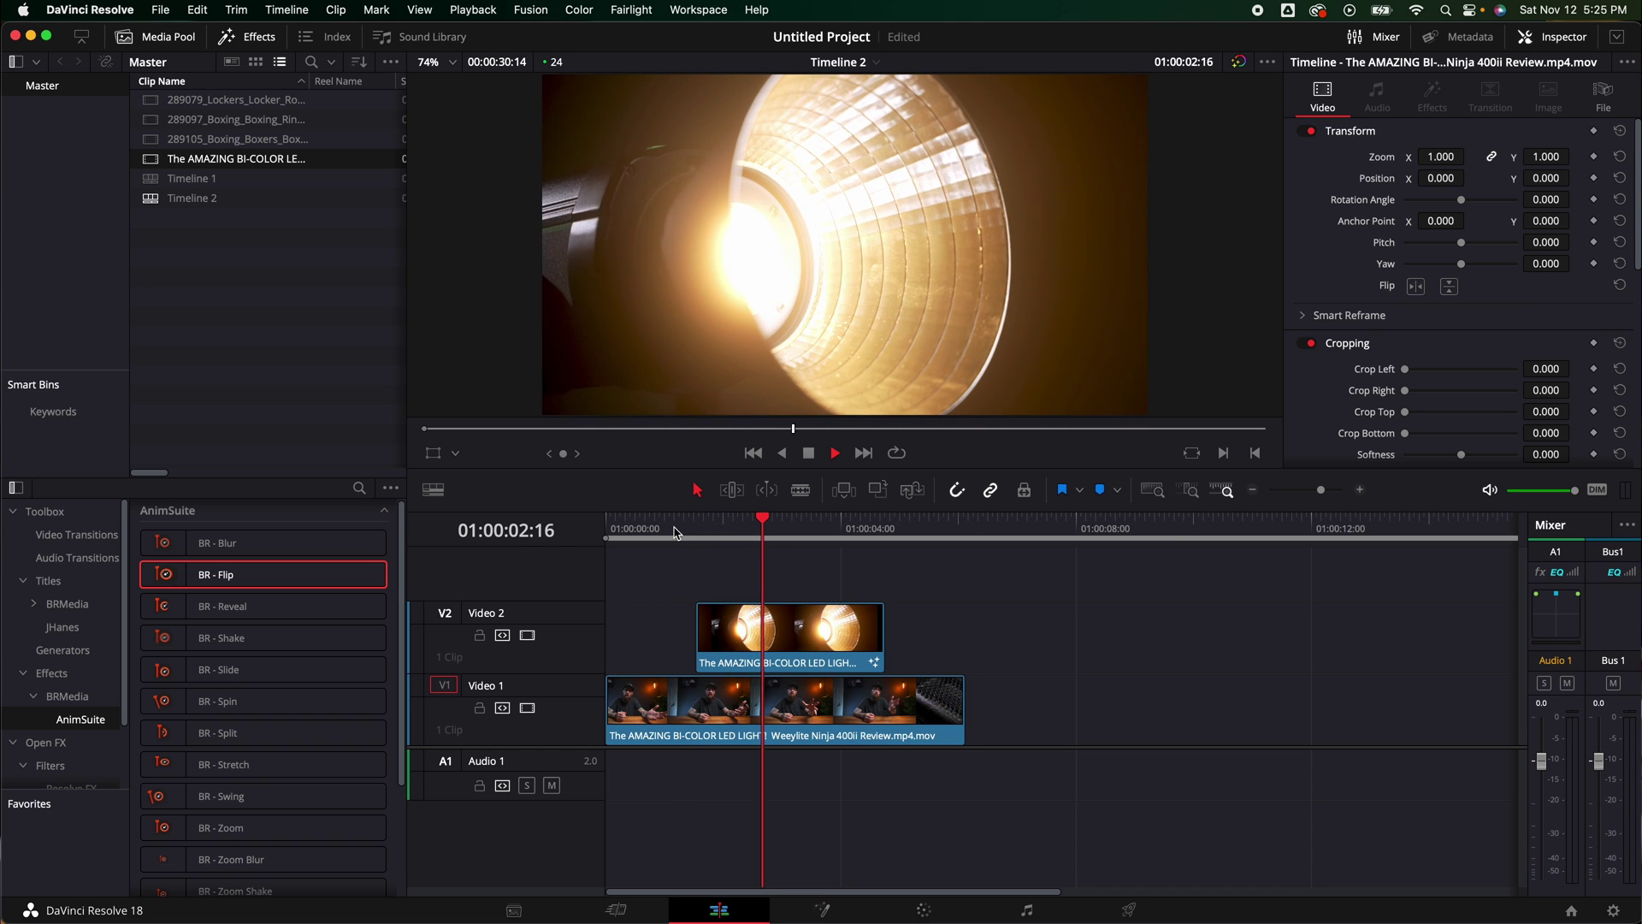
{"action": "key", "text": "space"}
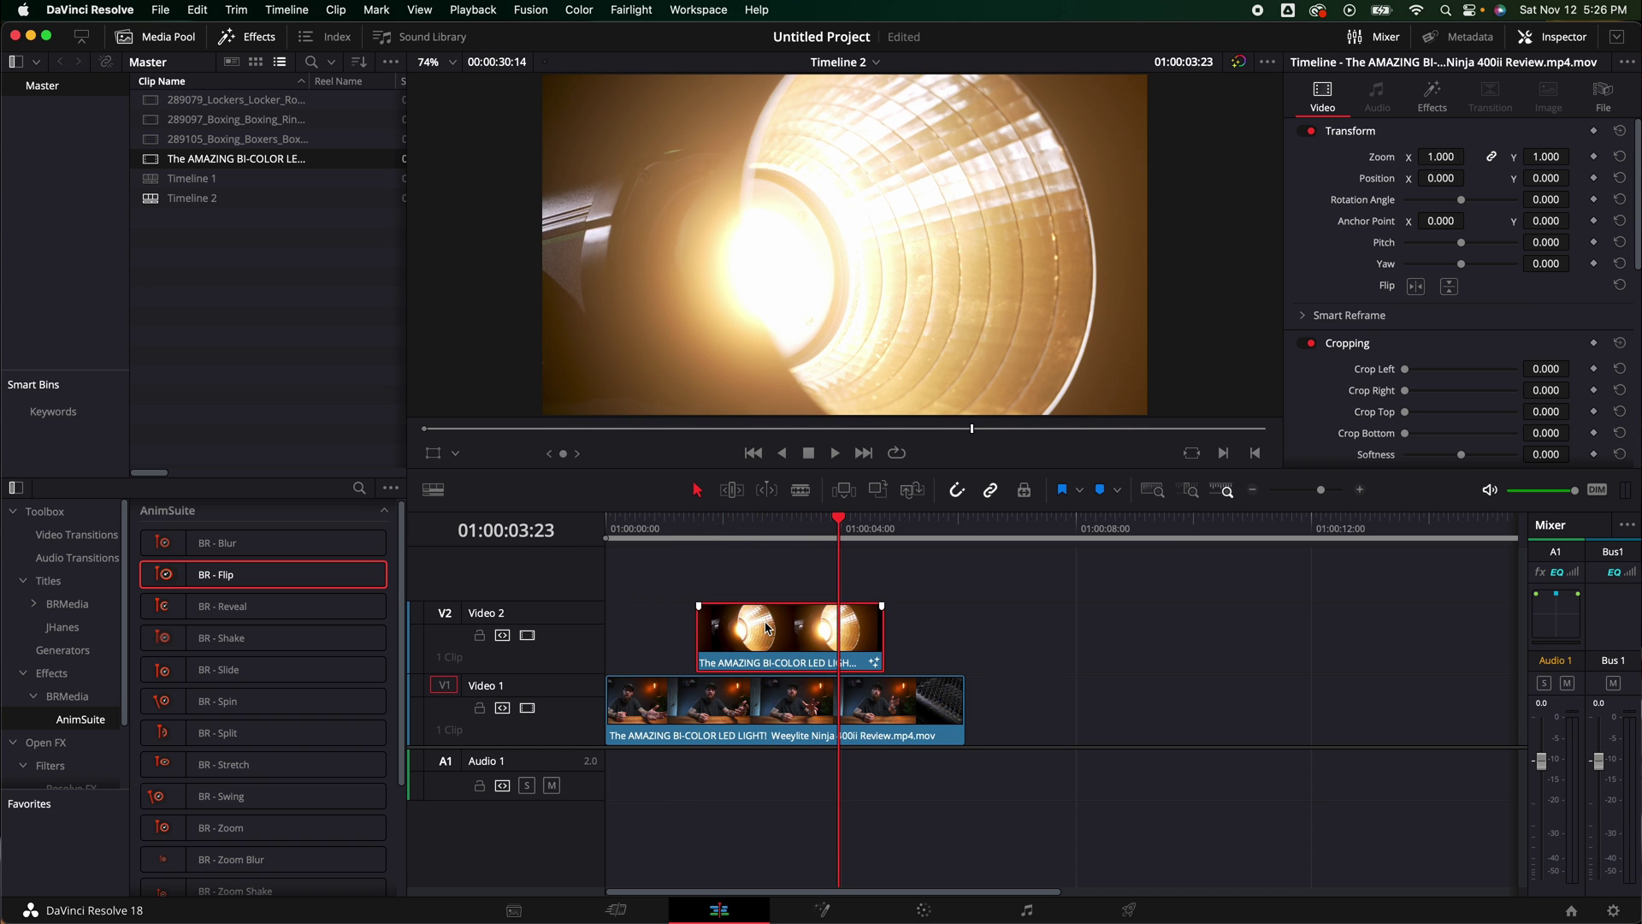
Disable the BR - Flip effect's Out animation, set its Animation Length to 50 and play the clip back
{"action": "left_click", "coordinate": [1431, 94]}
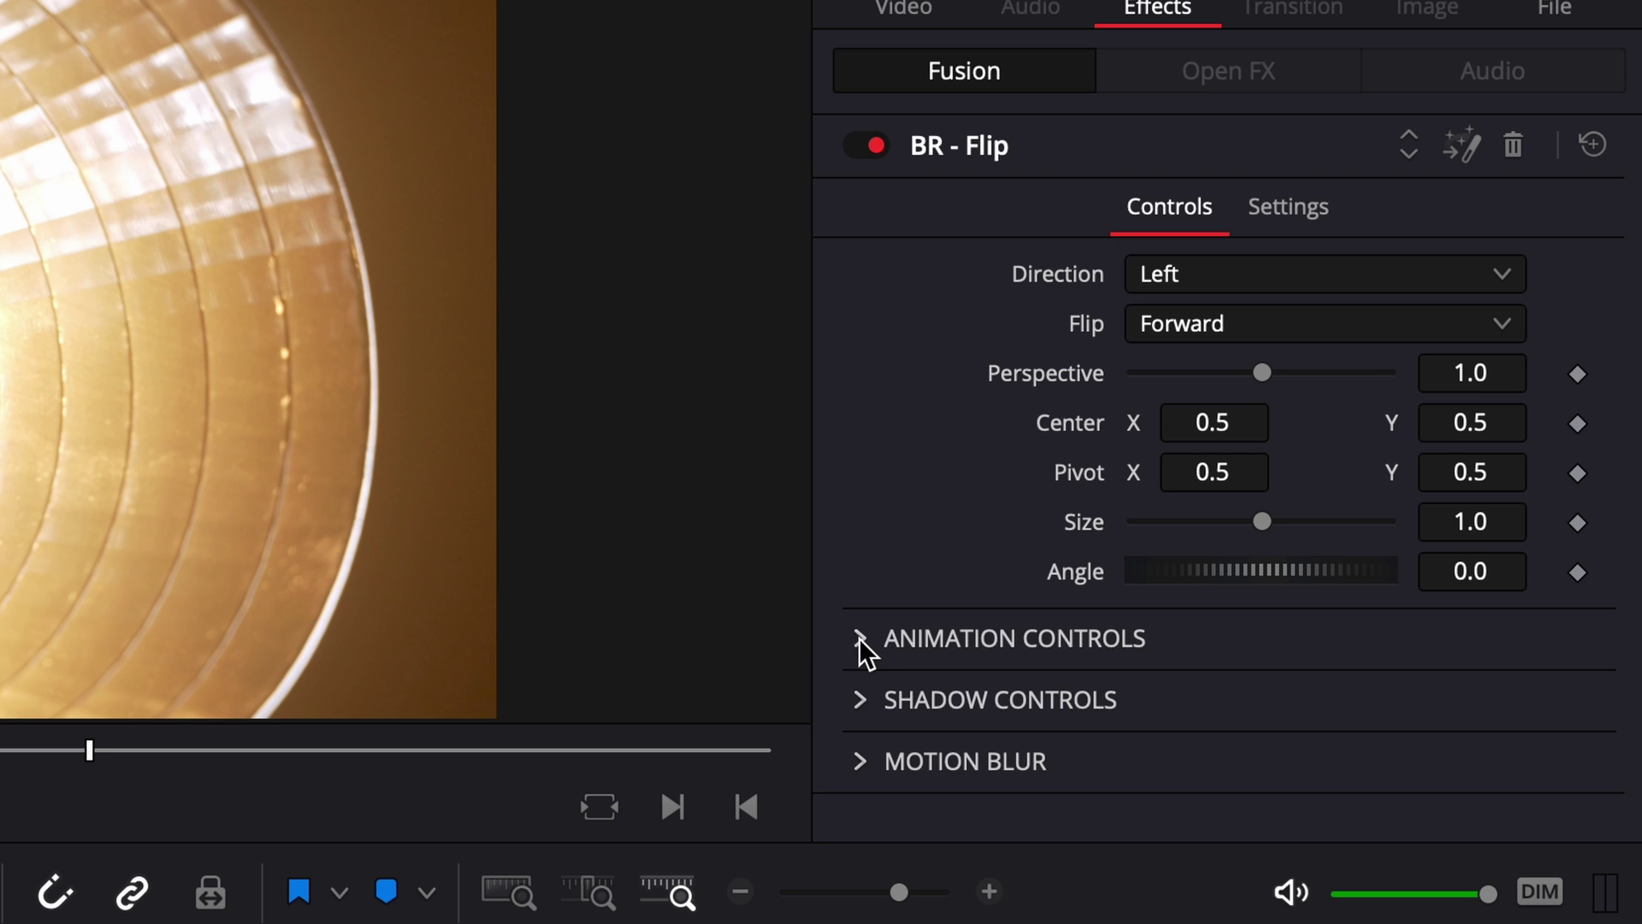
{"action": "left_click", "coordinate": [1302, 381]}
{"action": "scroll", "coordinate": [1339, 345], "scroll_direction": "down", "scroll_amount": 3}
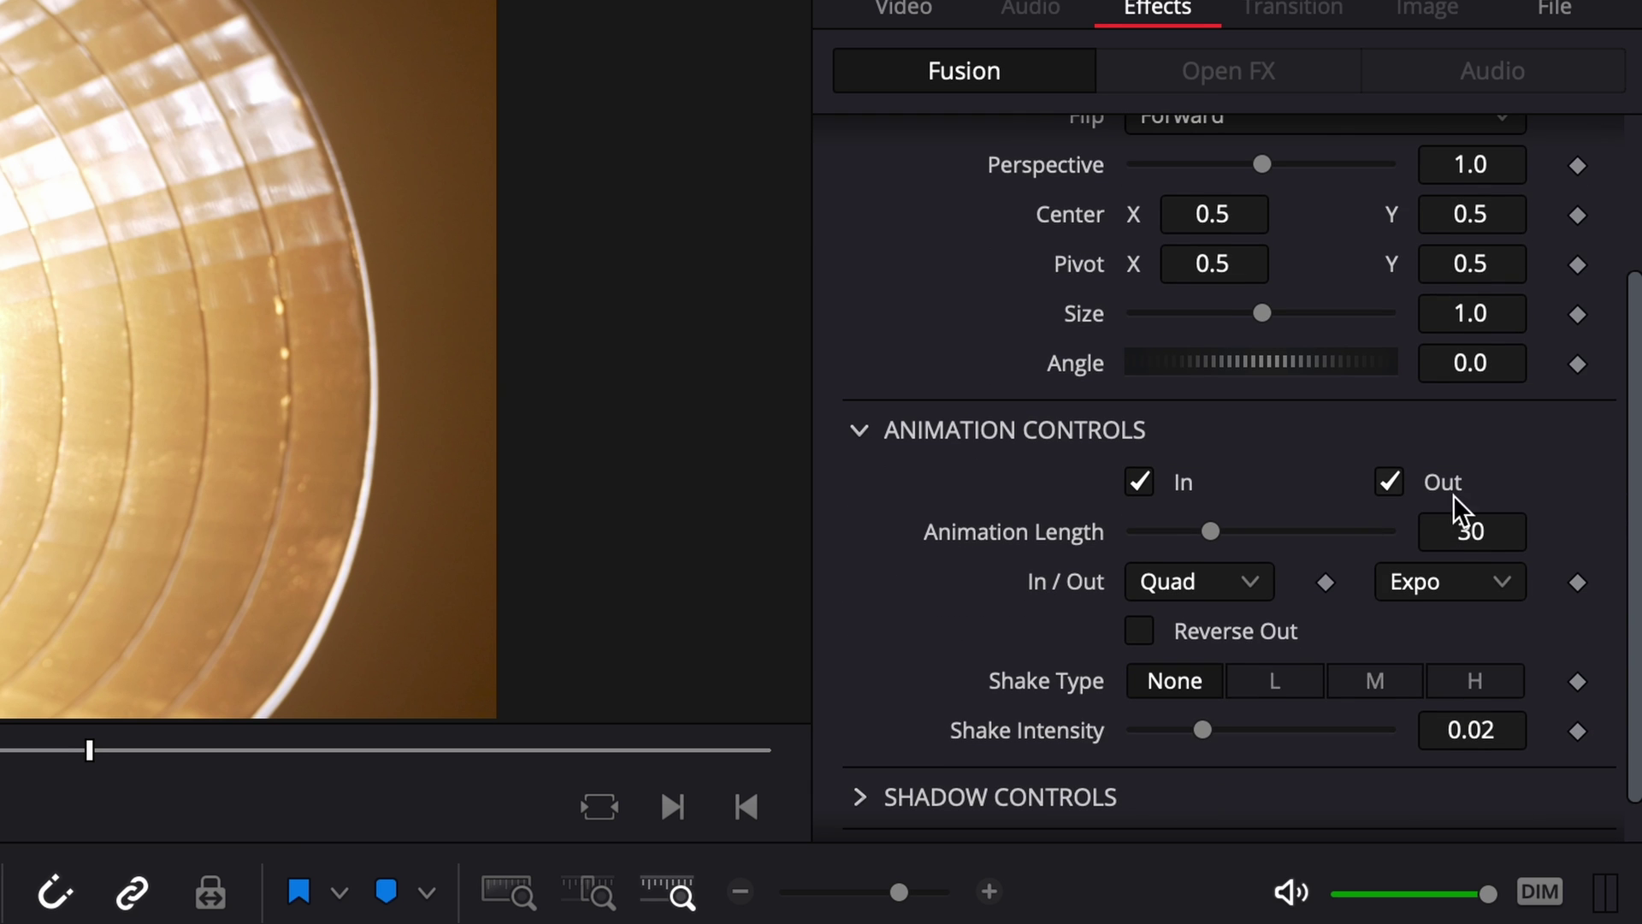
{"action": "left_click", "coordinate": [1387, 482]}
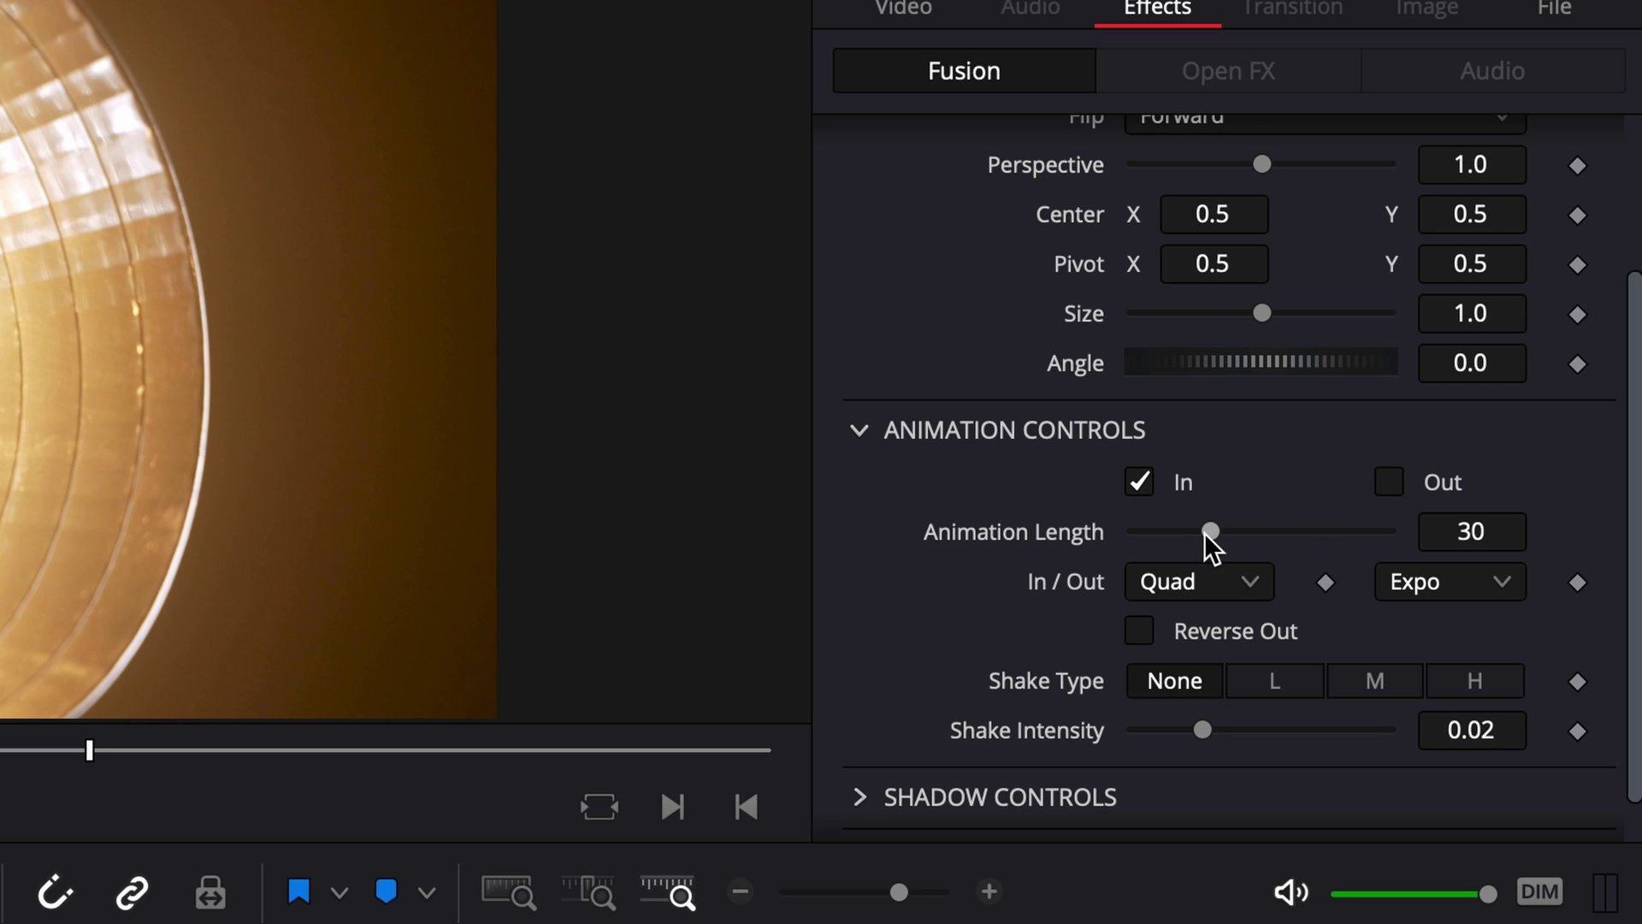
{"action": "left_click_drag", "start_coordinate": [1207, 531], "coordinate": [1260, 531]}
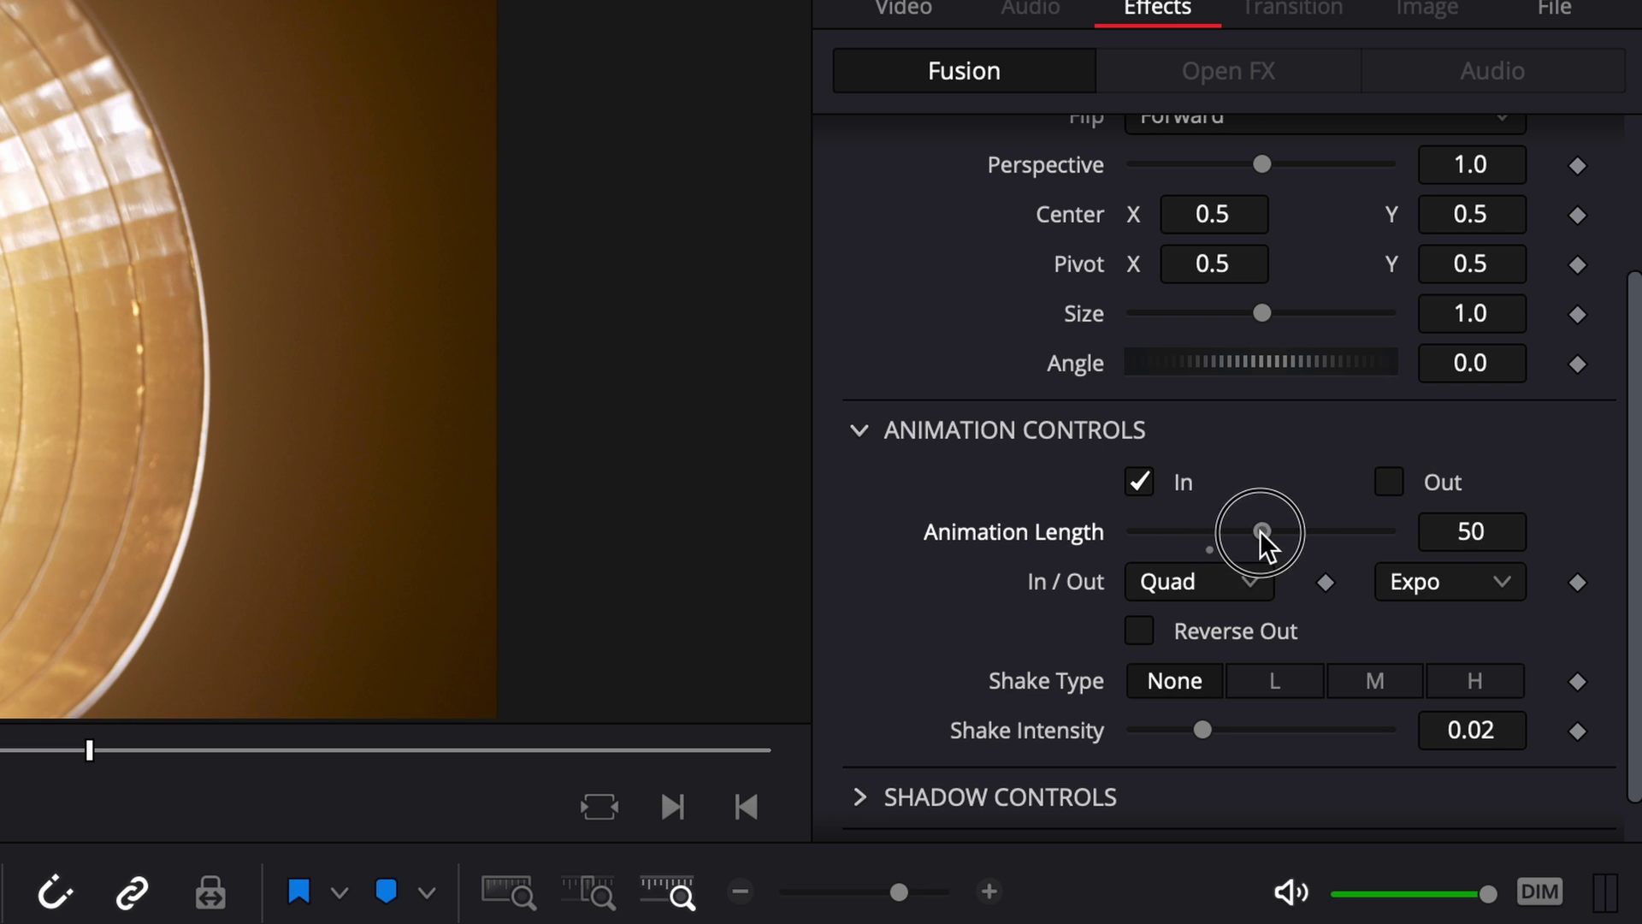
{"action": "key", "text": "space"}
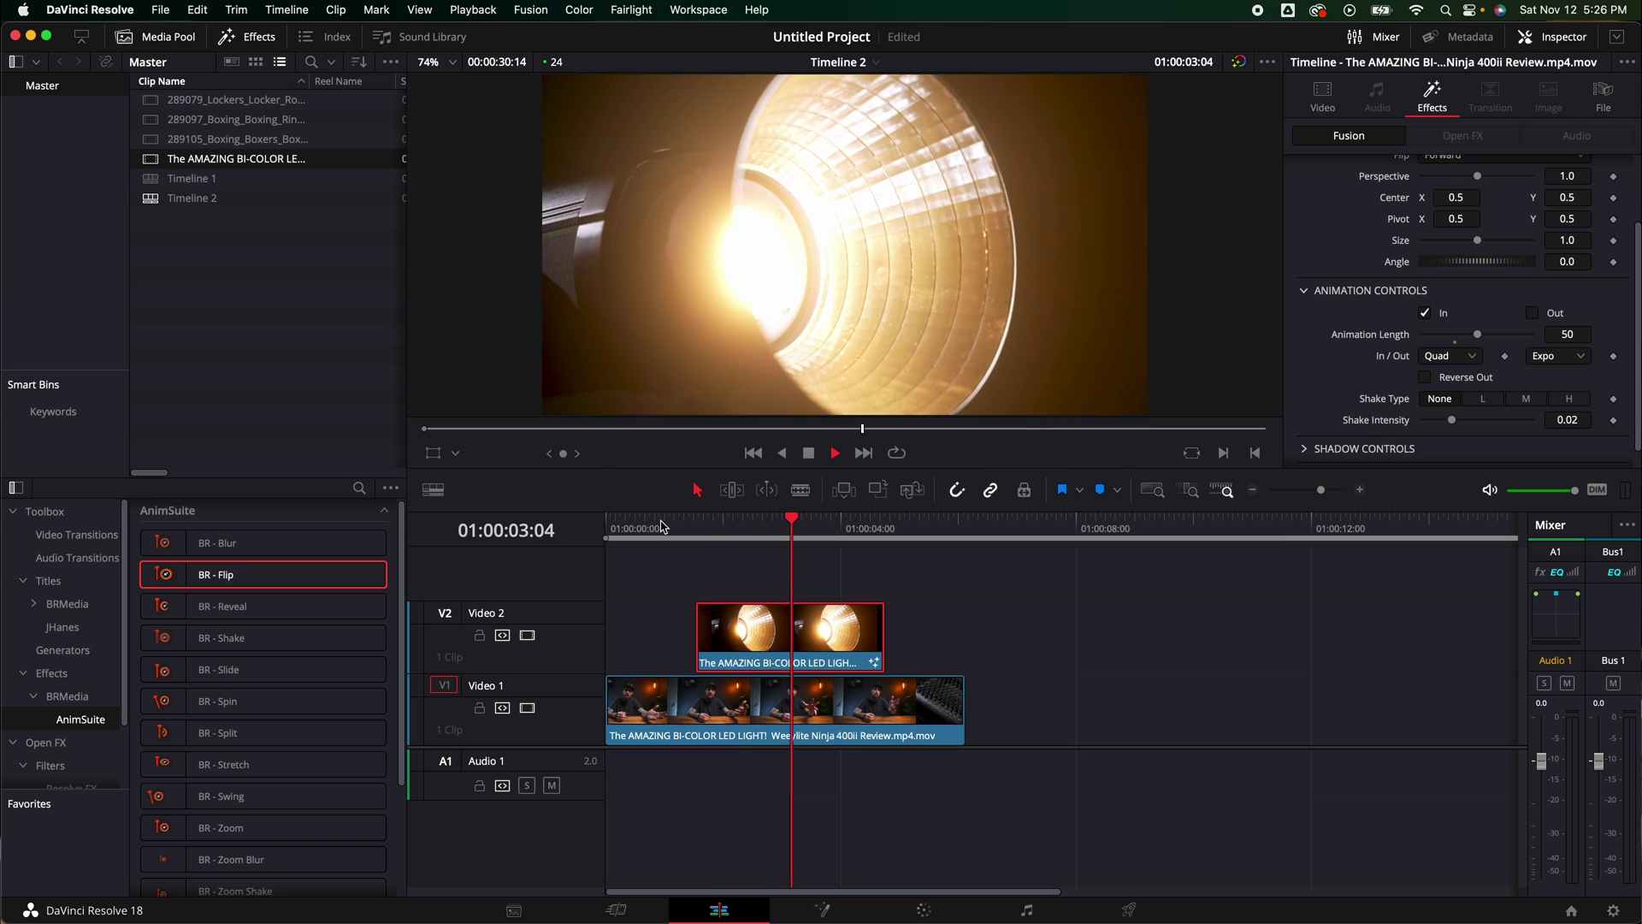